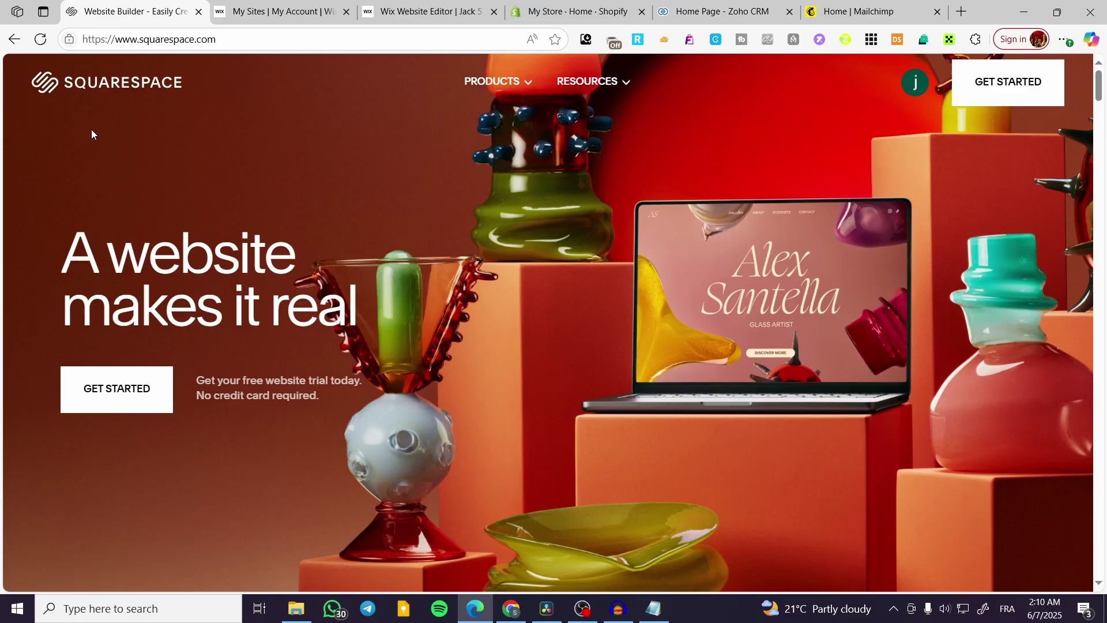
Step: Go to the account dashboard and open the first trial site's editor on its Work page
left_click(916, 83)
left_click(948, 177)
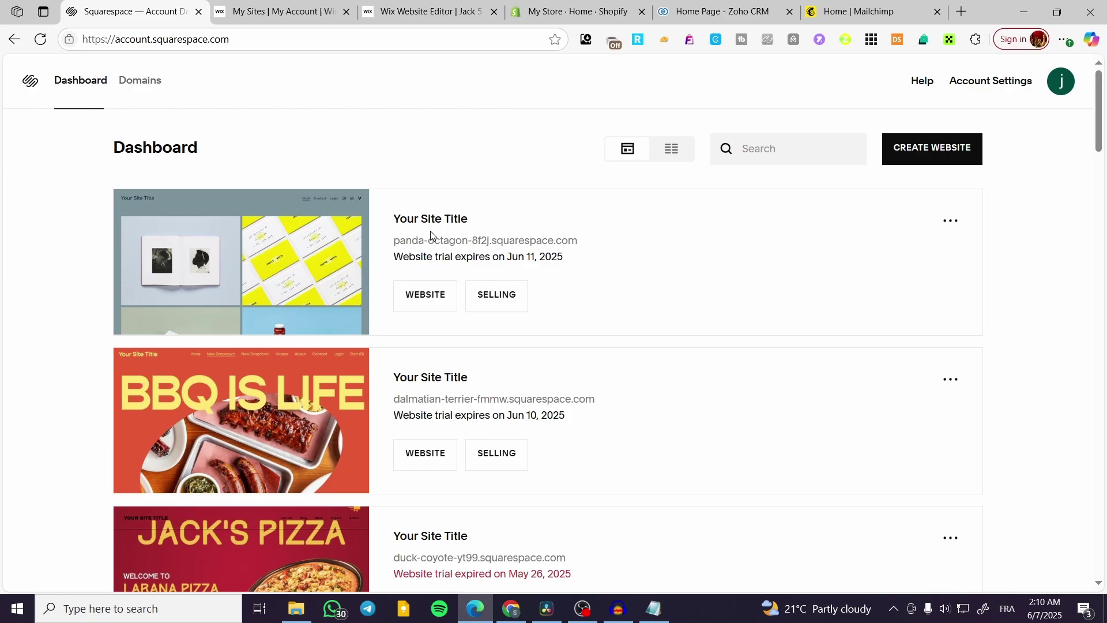
mouse_move(259, 261)
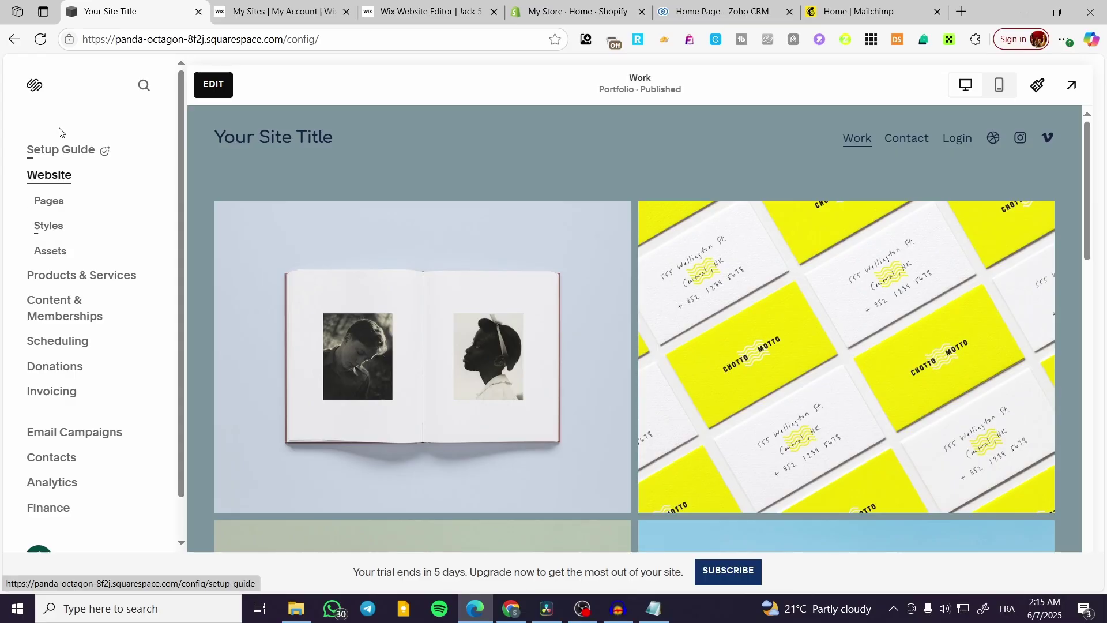
Step: Open the Work page from Pages for editing and scroll through its project grid
left_click(49, 202)
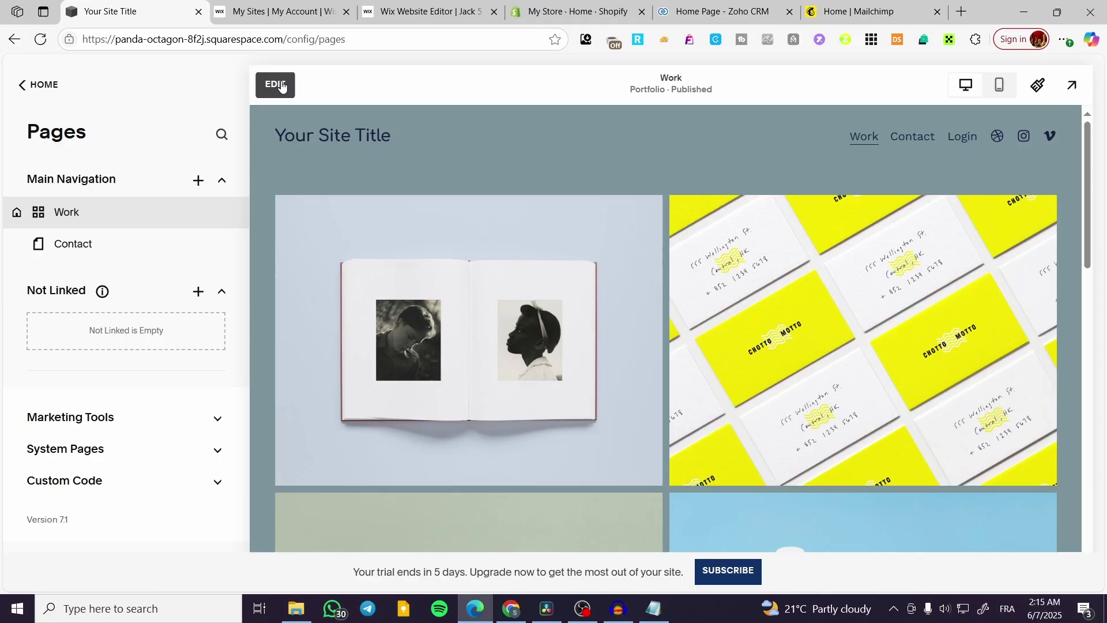
left_click(282, 86)
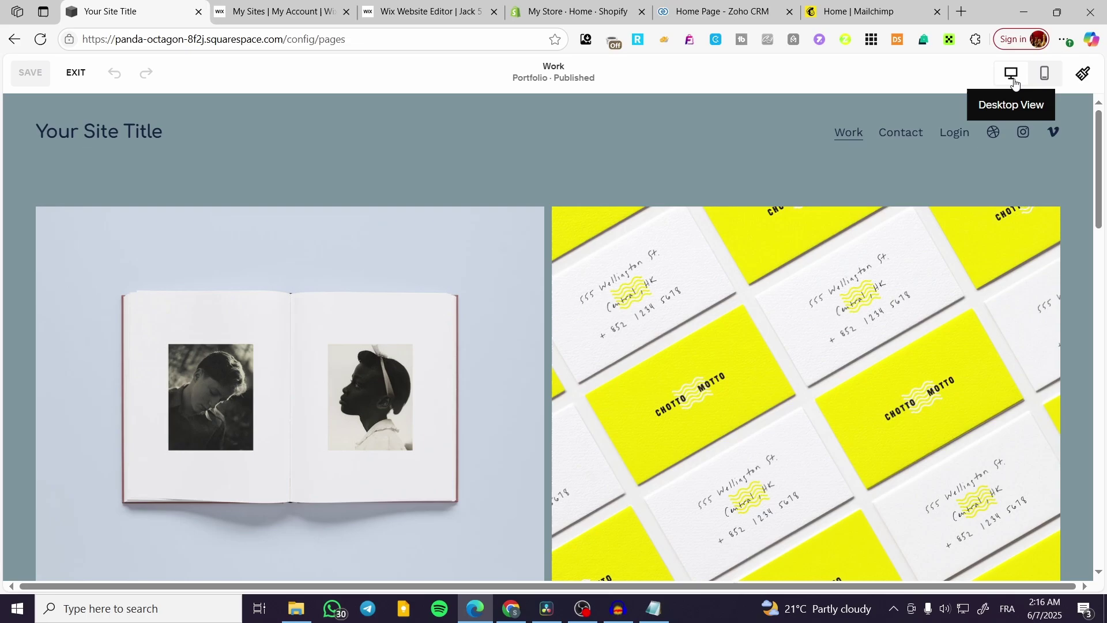
scroll(635, 344, "down", 4)
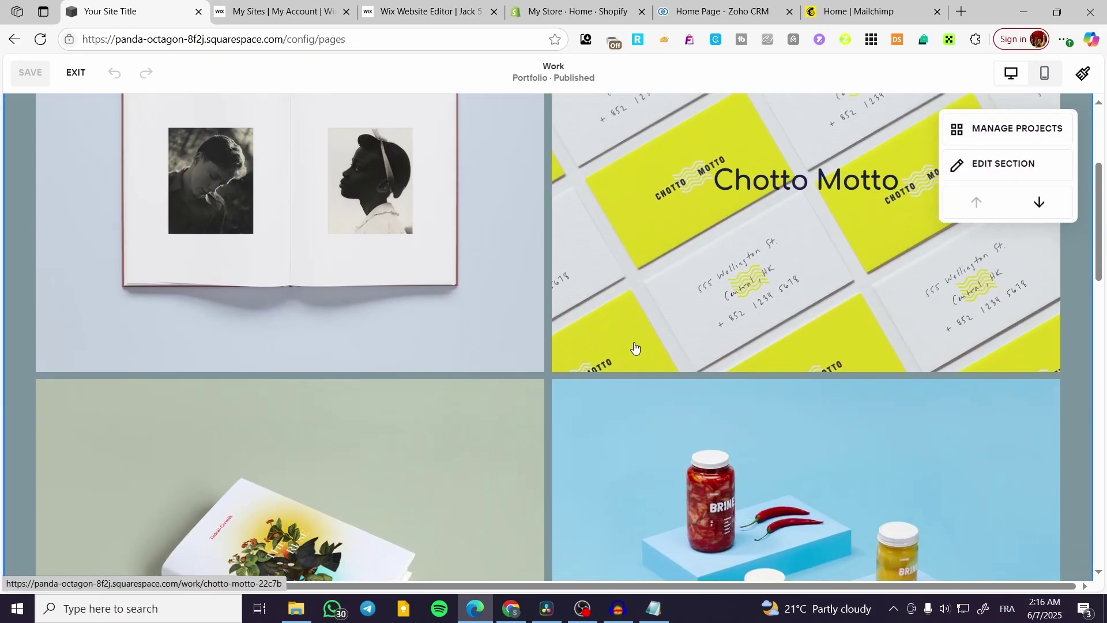
scroll(563, 424, "down", 7)
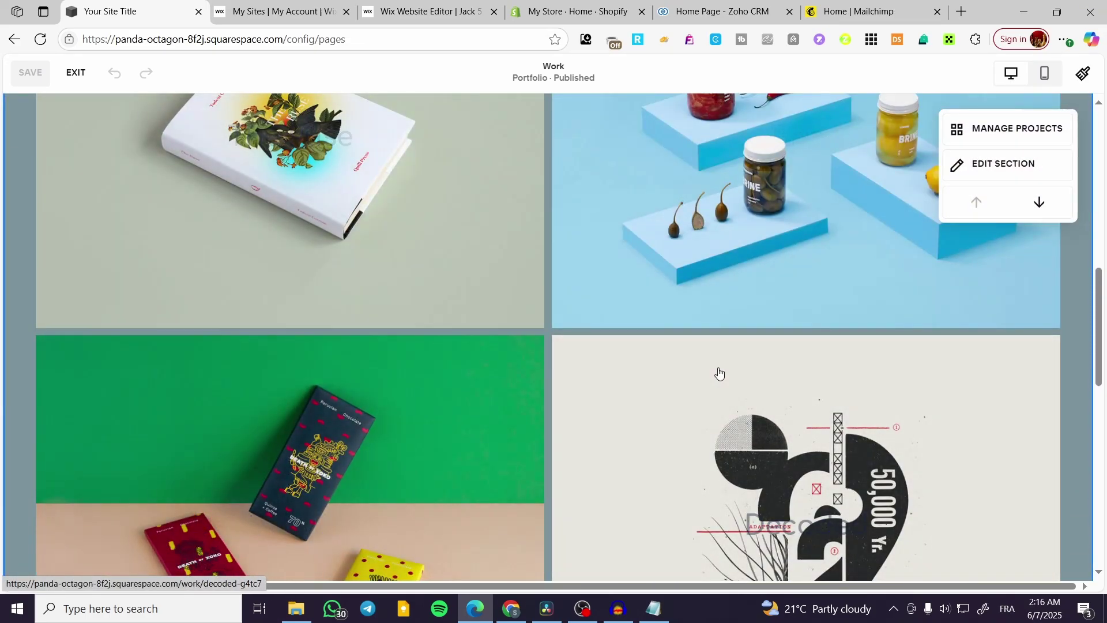
scroll(516, 406, "down", 4)
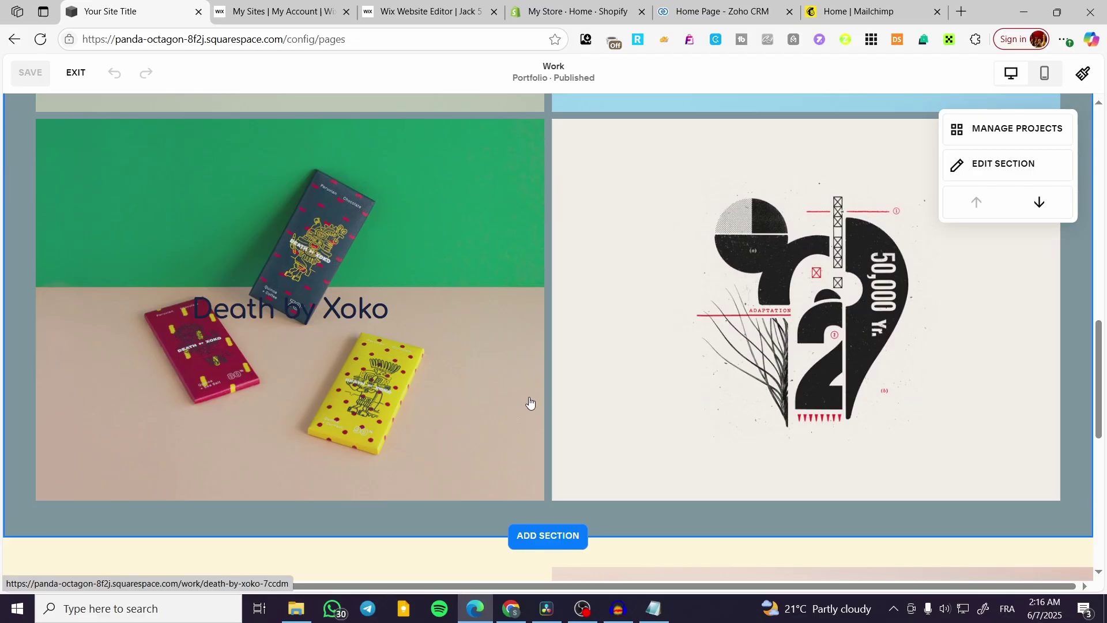
scroll(559, 395, "up", 13)
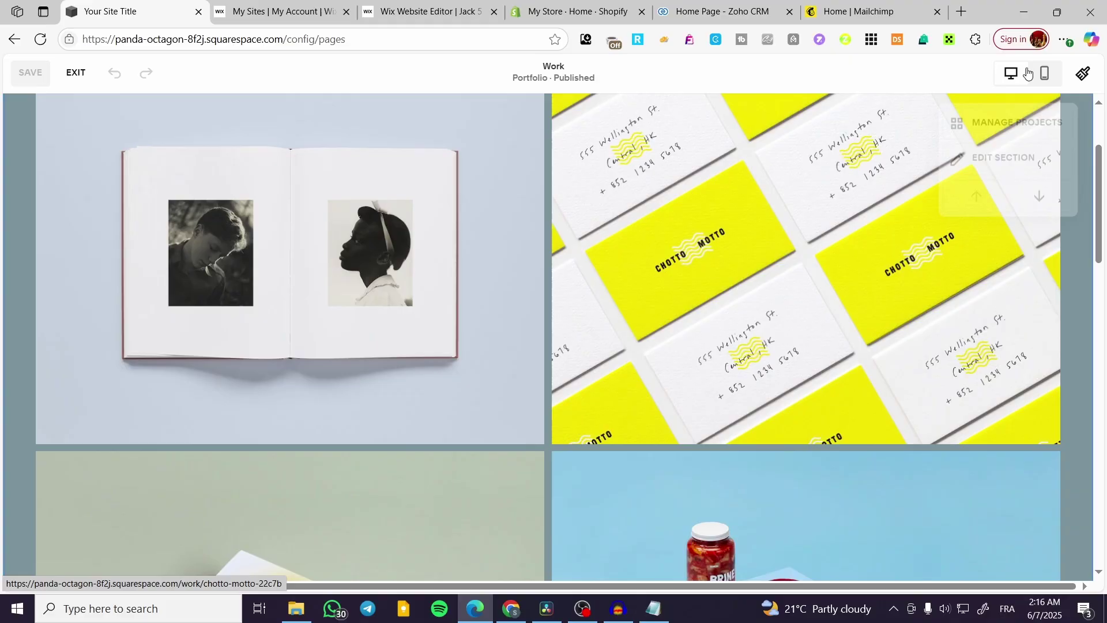
Step: In the mobile layout, centre the MAKE IT button under Introduce your brand and save
left_click(1044, 75)
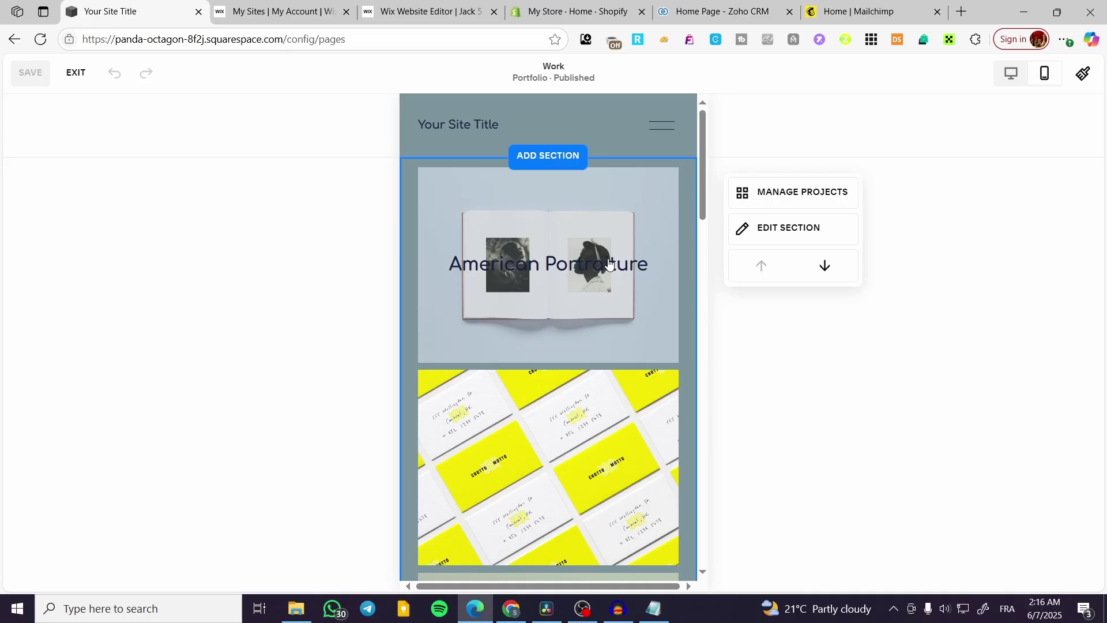
left_click_drag(704, 167, 756, 563)
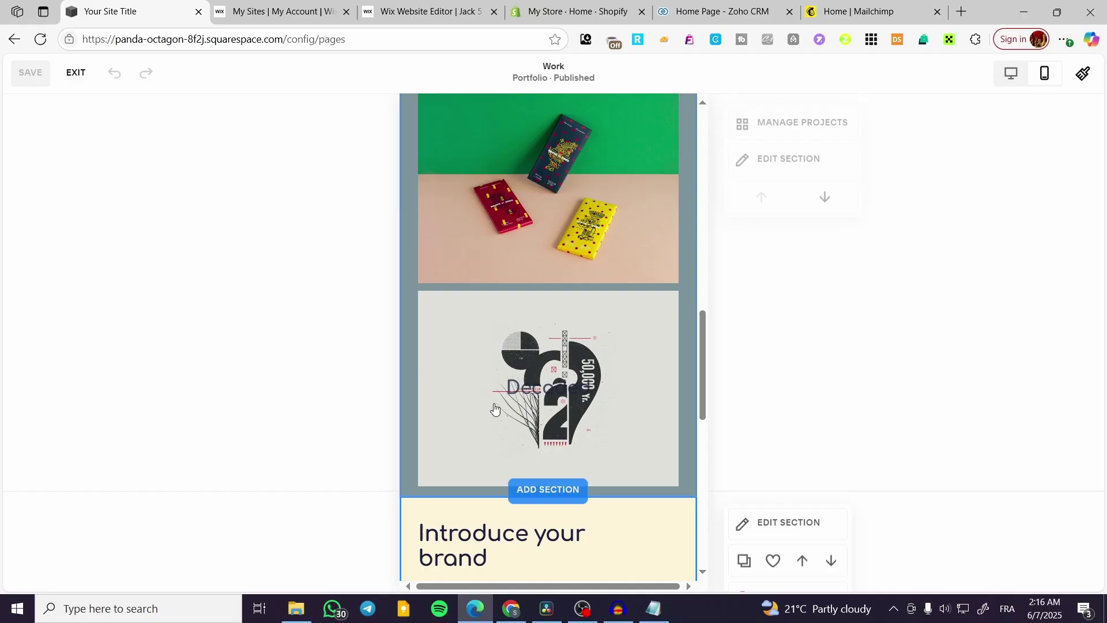
scroll(576, 259, "down", 10)
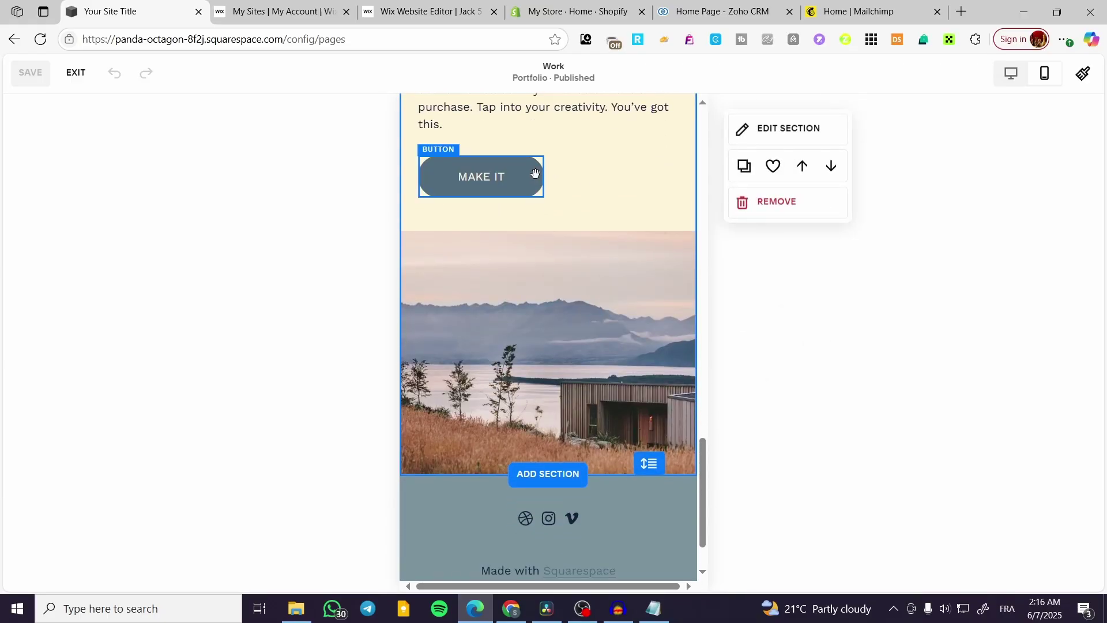
scroll(618, 191, "up", 4)
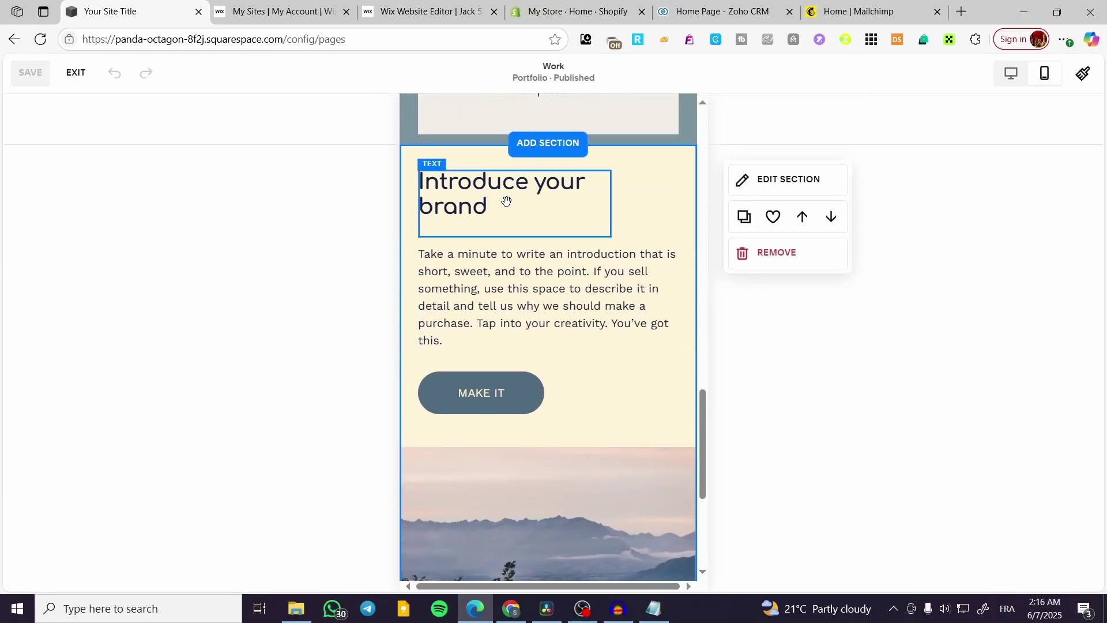
left_click(506, 201)
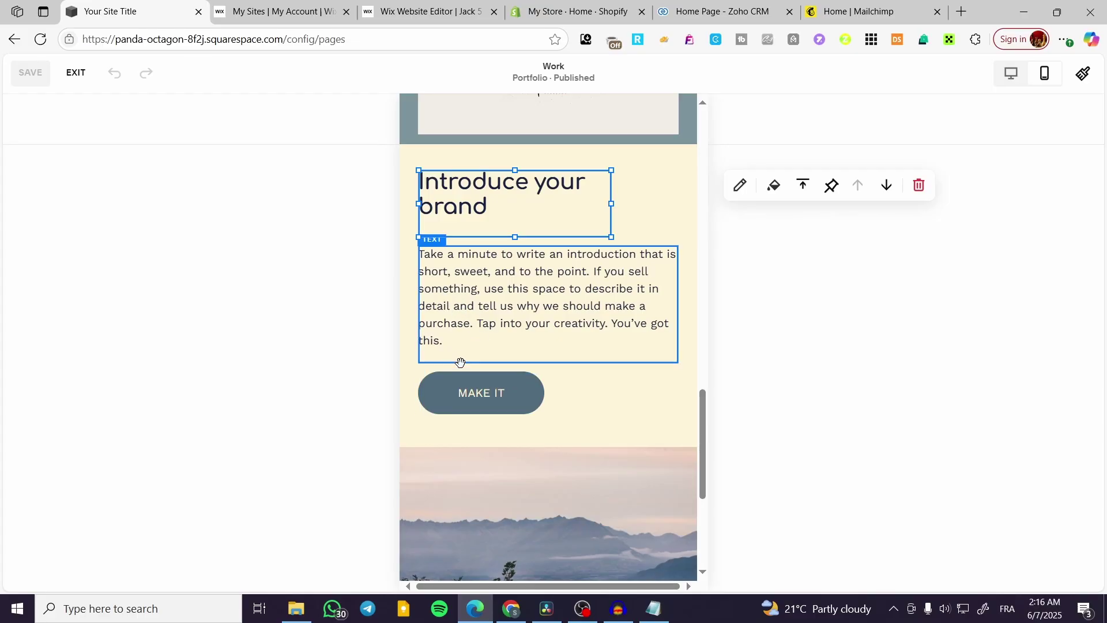
left_click(444, 390)
left_click_drag(452, 388, 521, 390)
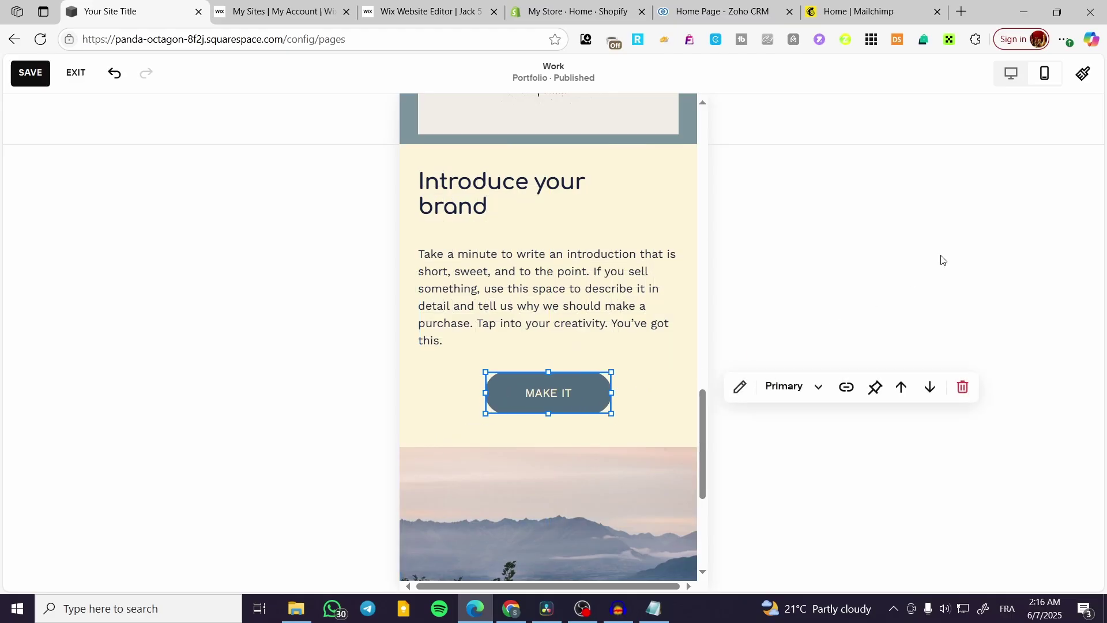
left_click(30, 73)
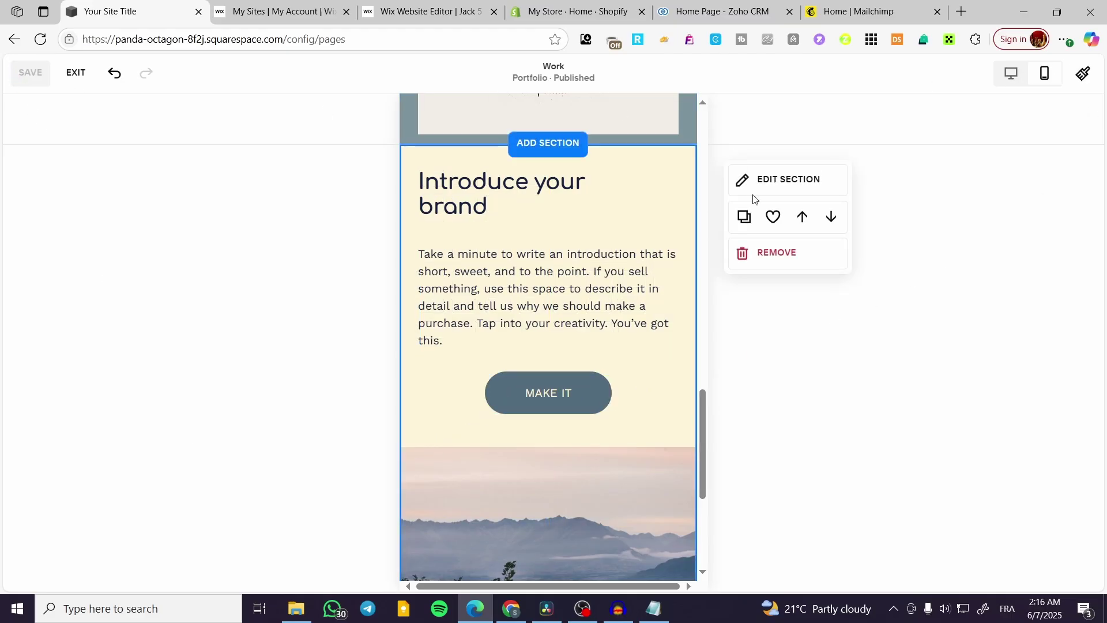
left_click(1011, 74)
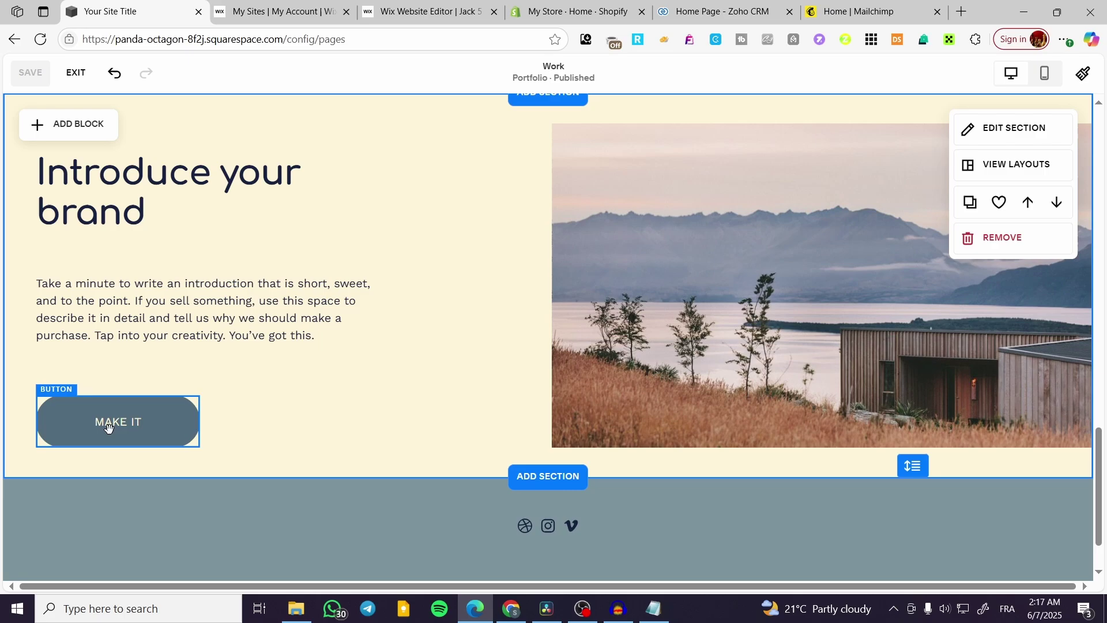
left_click(1045, 73)
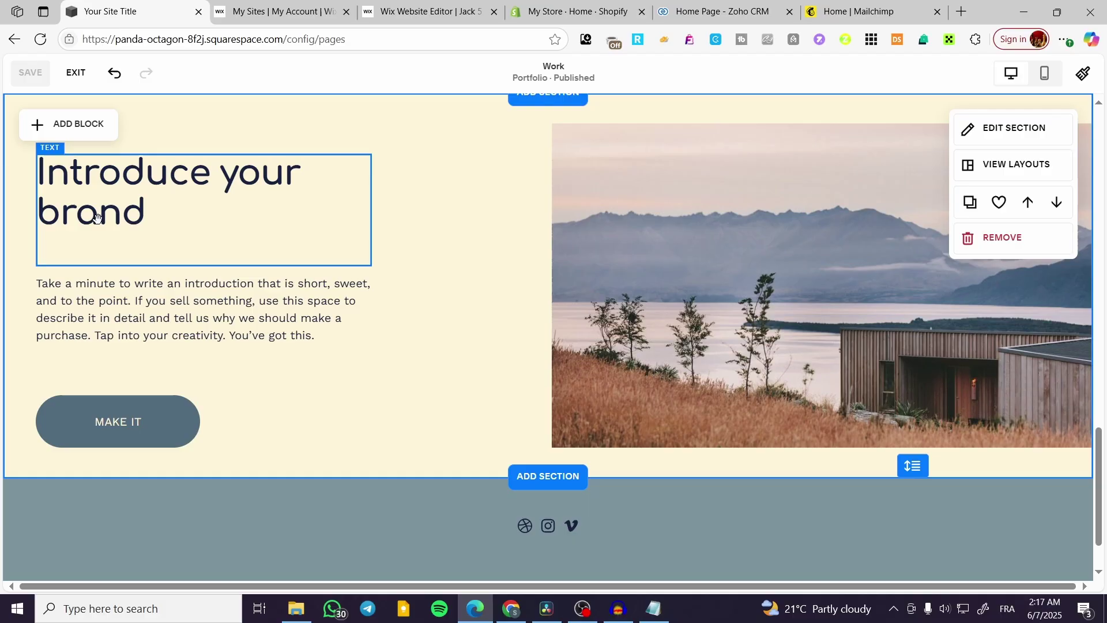
left_click(1053, 79)
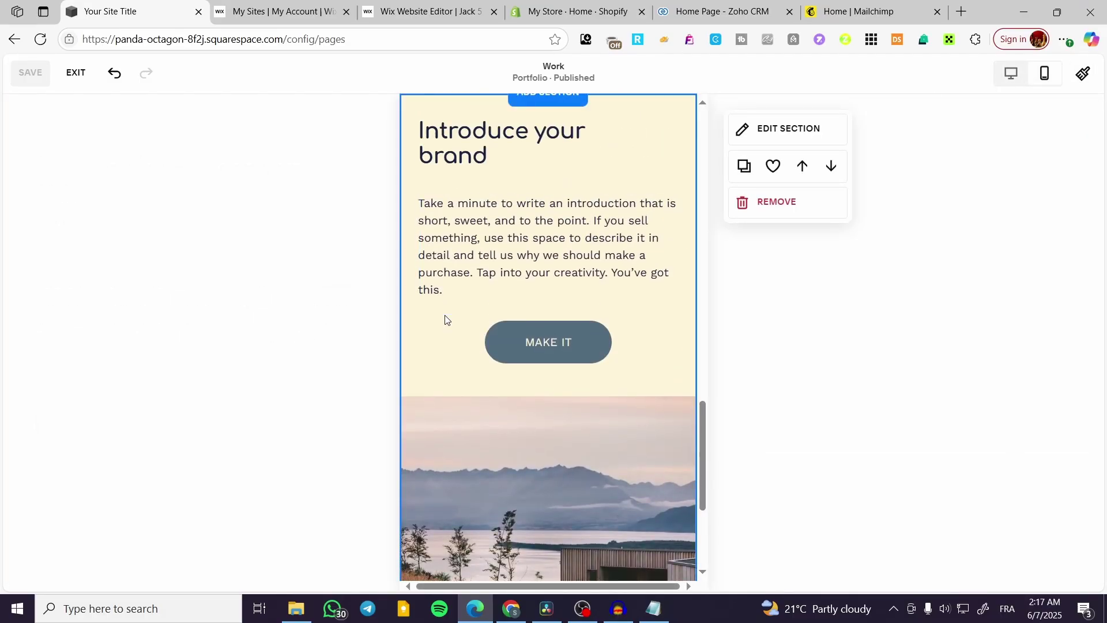
Step: Widen the Introduce your brand heading in the mobile layout so it fits on one line
left_click(493, 152)
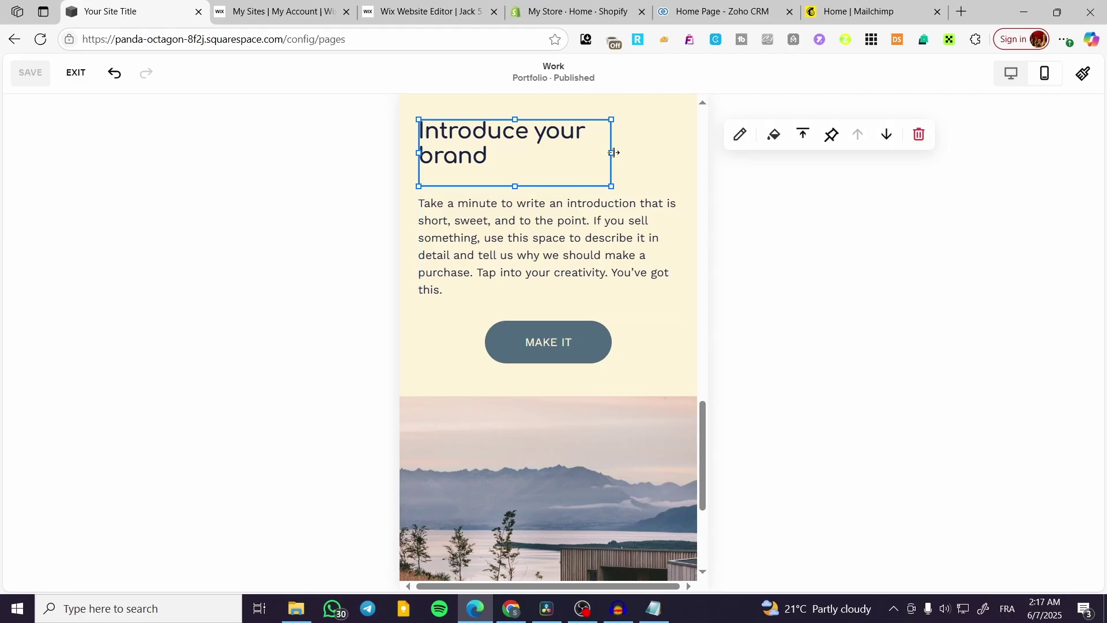
left_click_drag(613, 153, 680, 154)
left_click(584, 146)
left_click(679, 156)
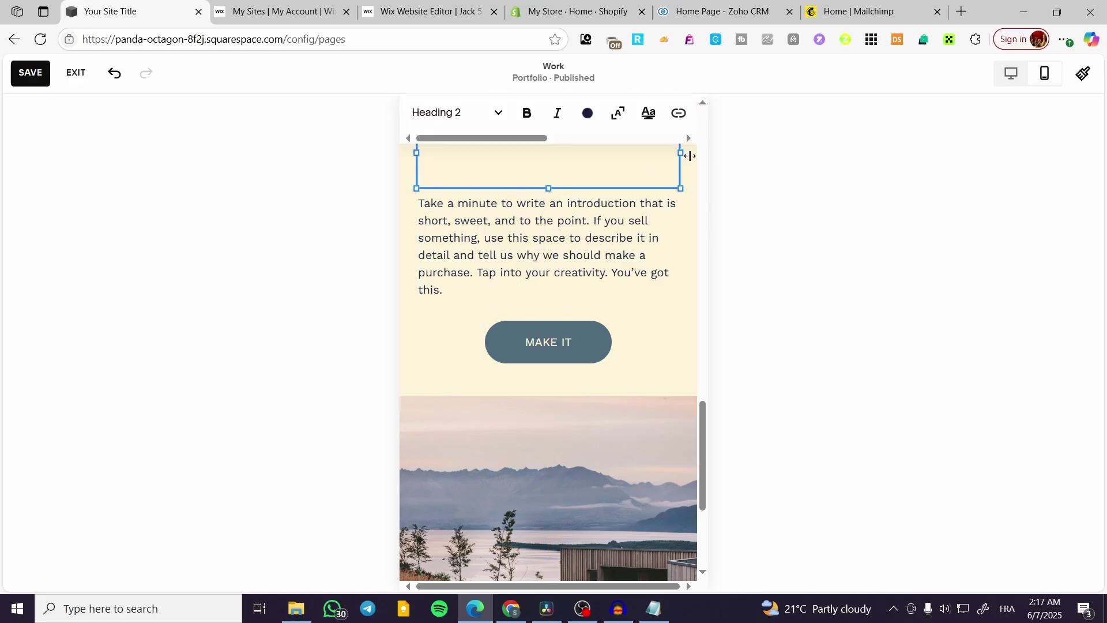
left_click(889, 215)
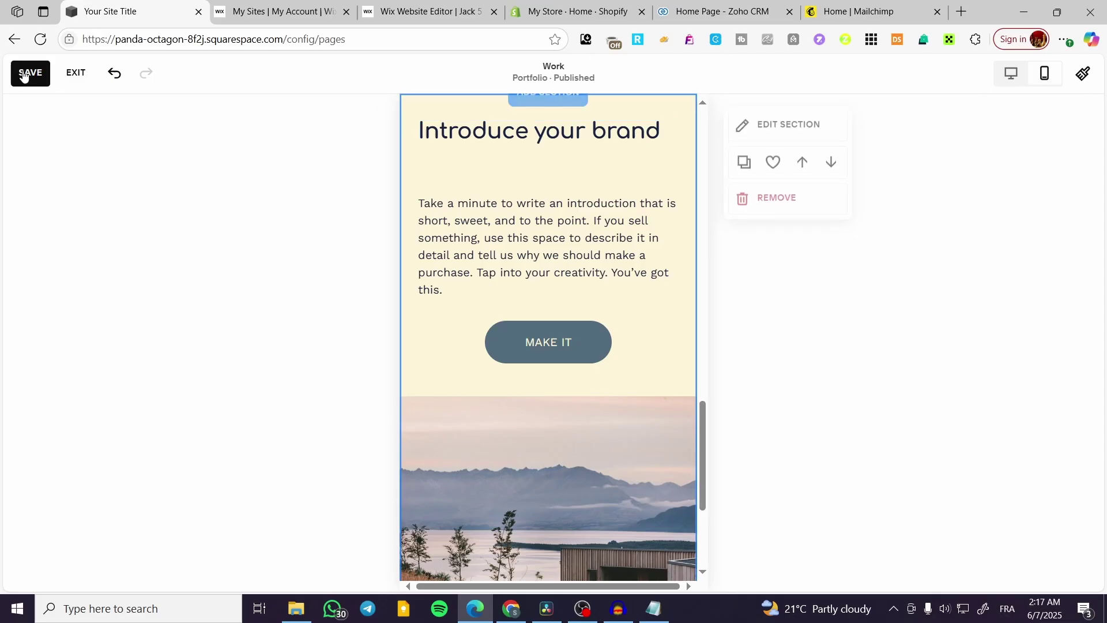
Step: Check the section in the desktop layout, then return to mobile and scroll through it
left_click(1005, 78)
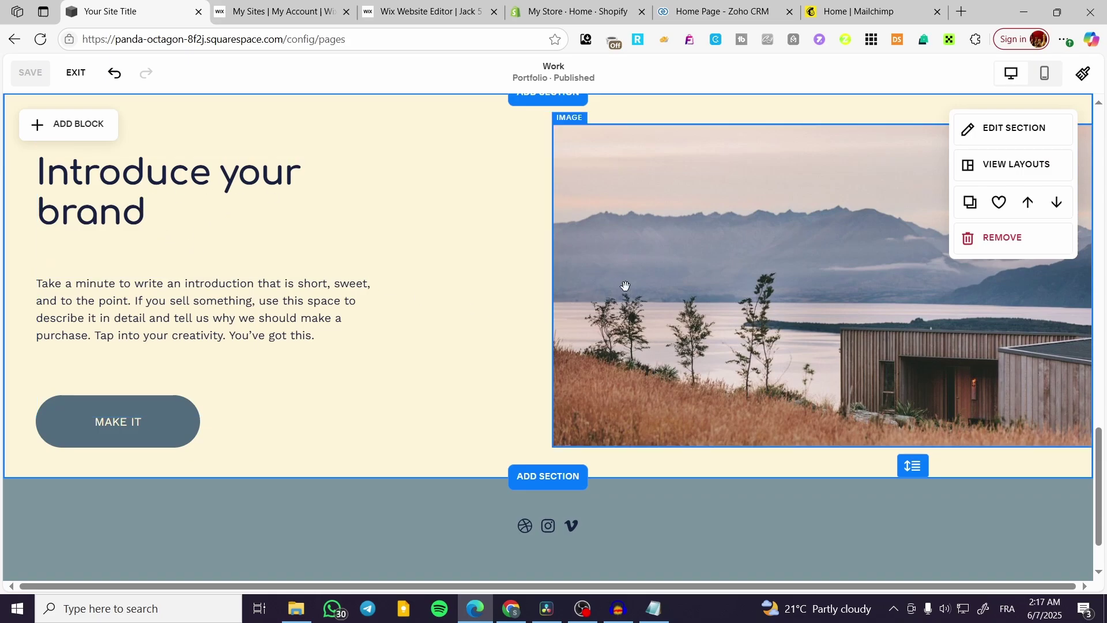
left_click(1044, 73)
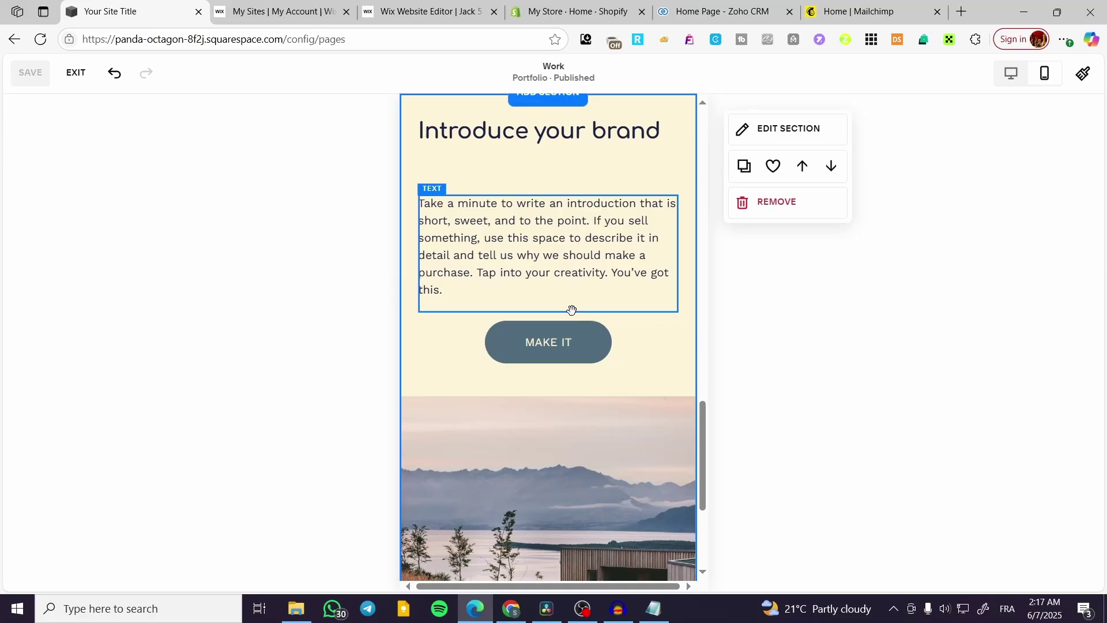
scroll(650, 392, "down", 2)
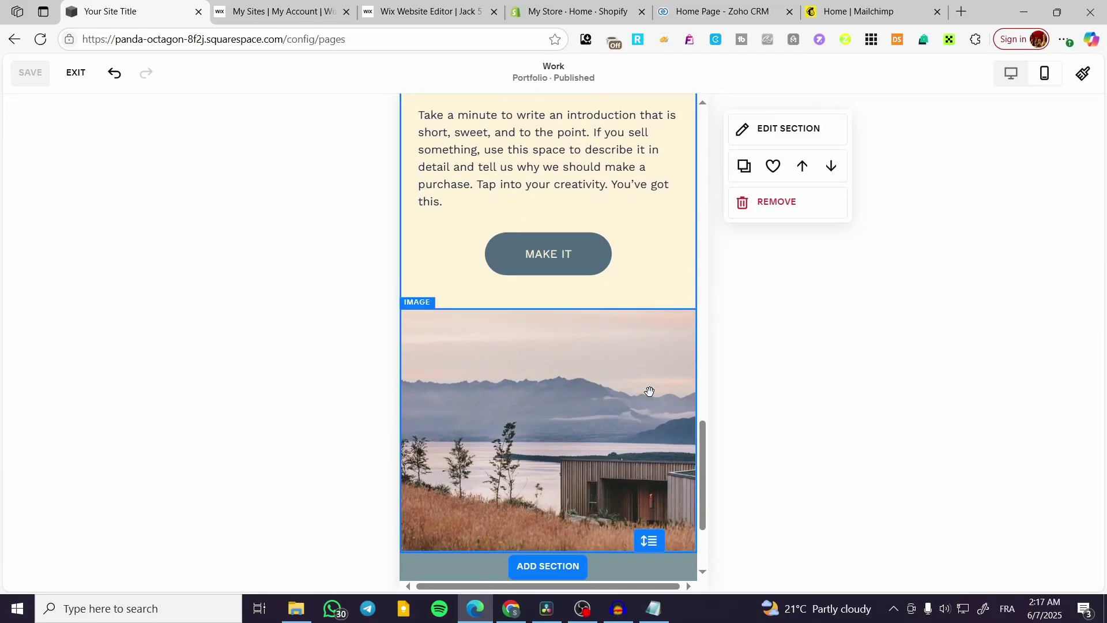
scroll(650, 392, "down", 1)
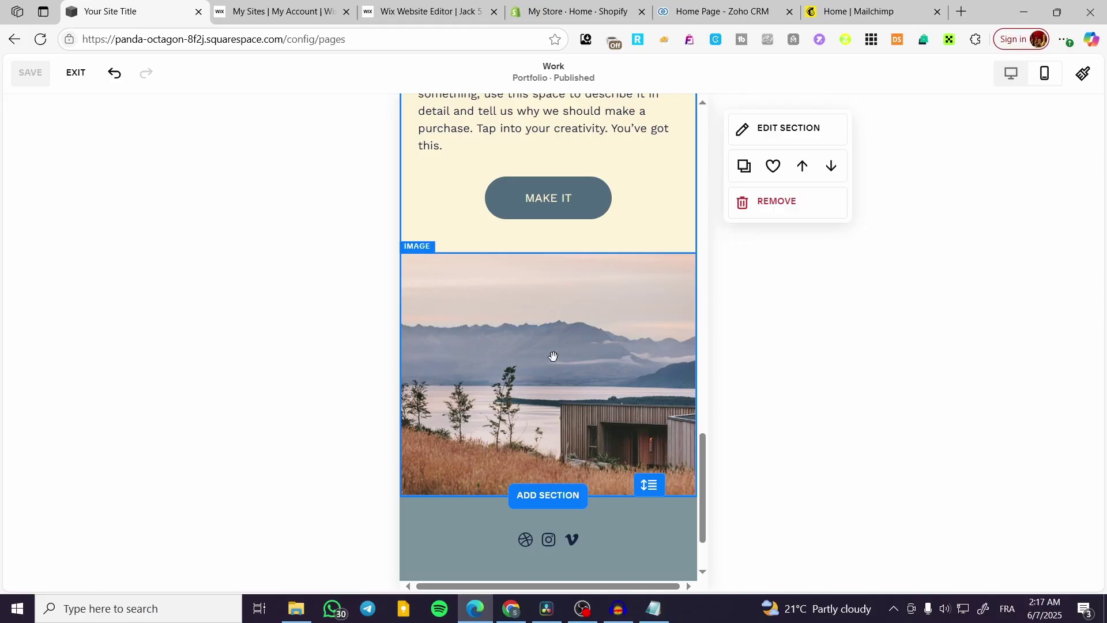
scroll(552, 358, "up", 8)
scroll(564, 440, "up", 10)
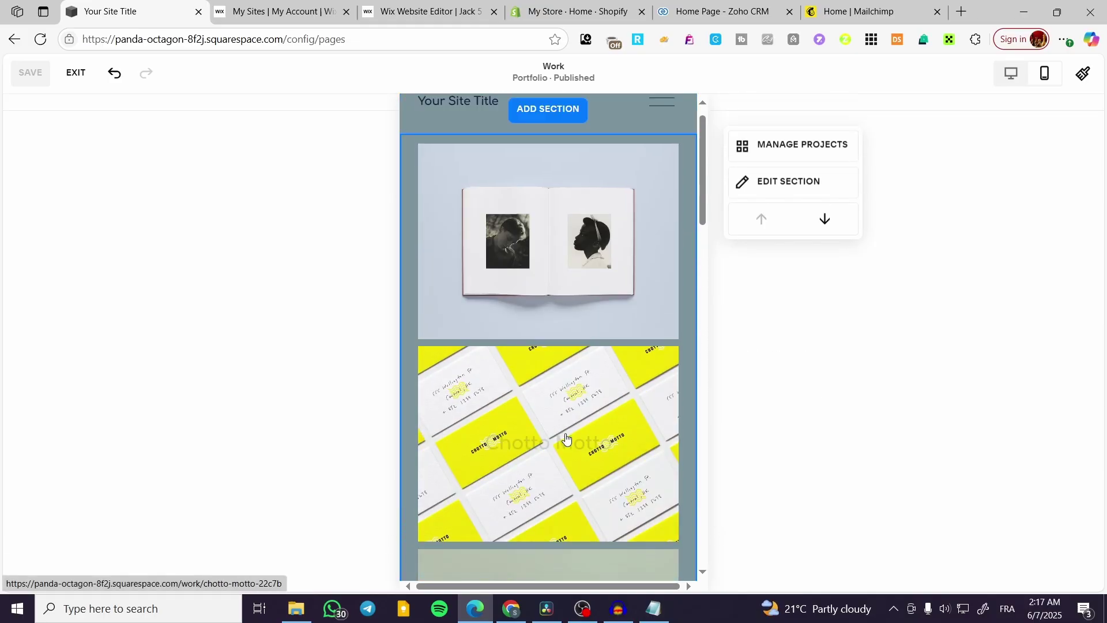
Step: In the desktop layout, narrow the Introduce your brand heading to wrap after 'Introduce', and save
left_click(1020, 76)
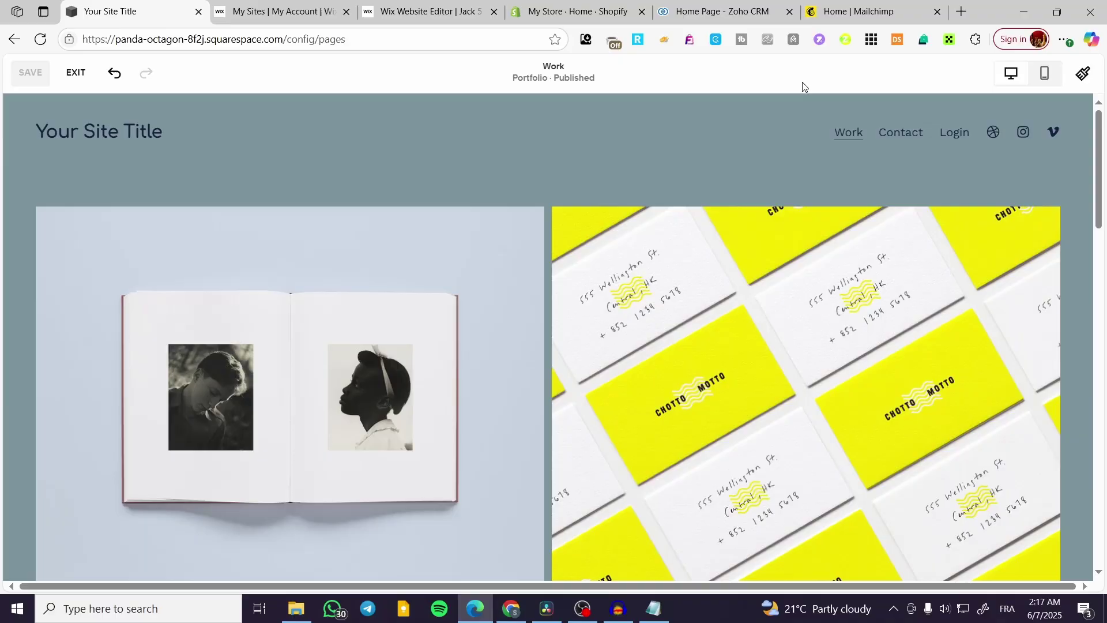
scroll(180, 421, "down", 5)
scroll(188, 414, "down", 10)
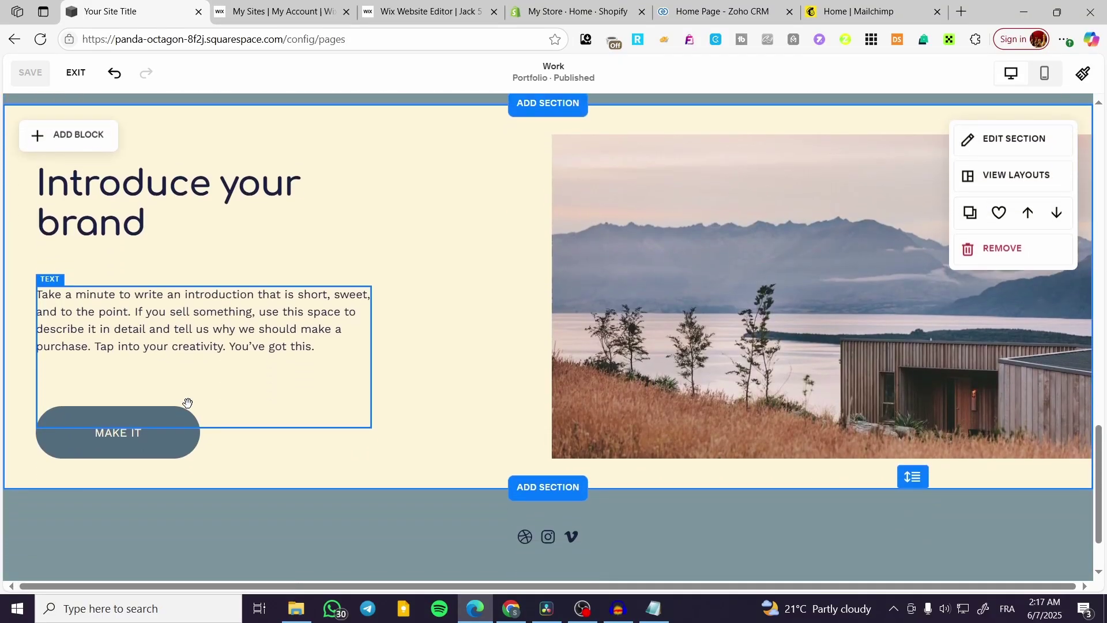
left_click(143, 204)
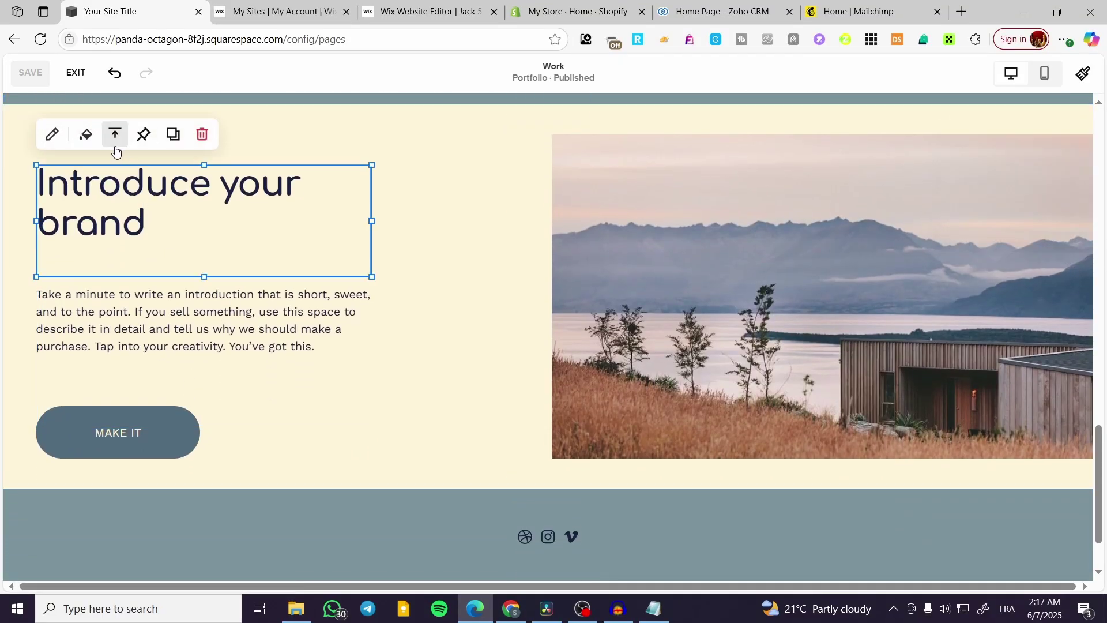
left_click_drag(370, 219, 245, 227)
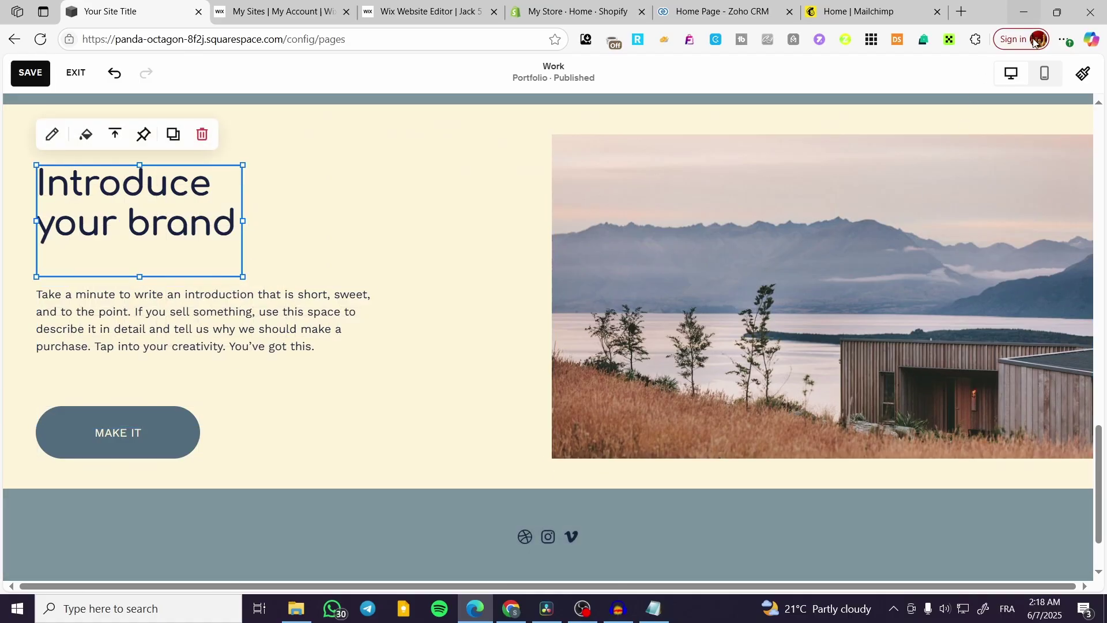
left_click(32, 74)
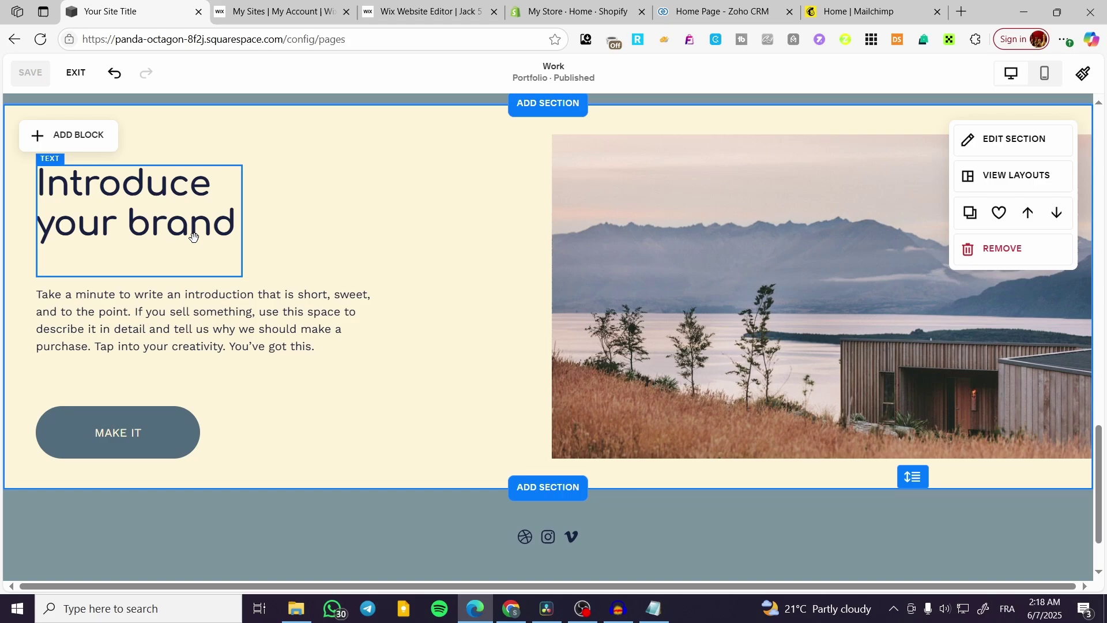
Step: Switch to the mobile layout and scroll up from the brand introduction to the header
left_click(1046, 75)
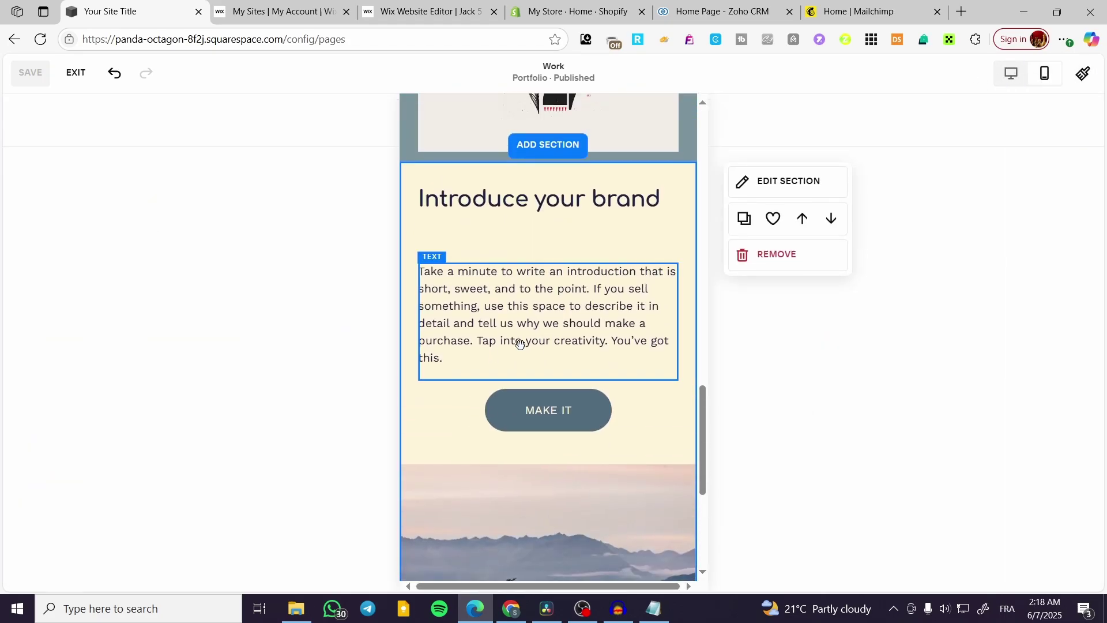
scroll(520, 344, "up", 2)
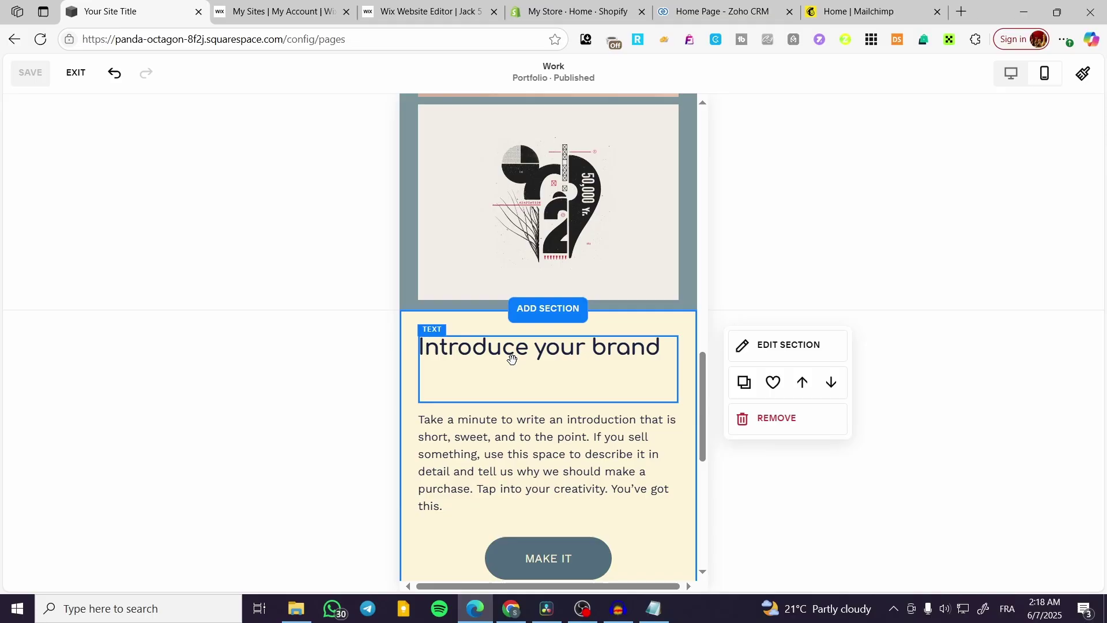
scroll(519, 361, "up", 10)
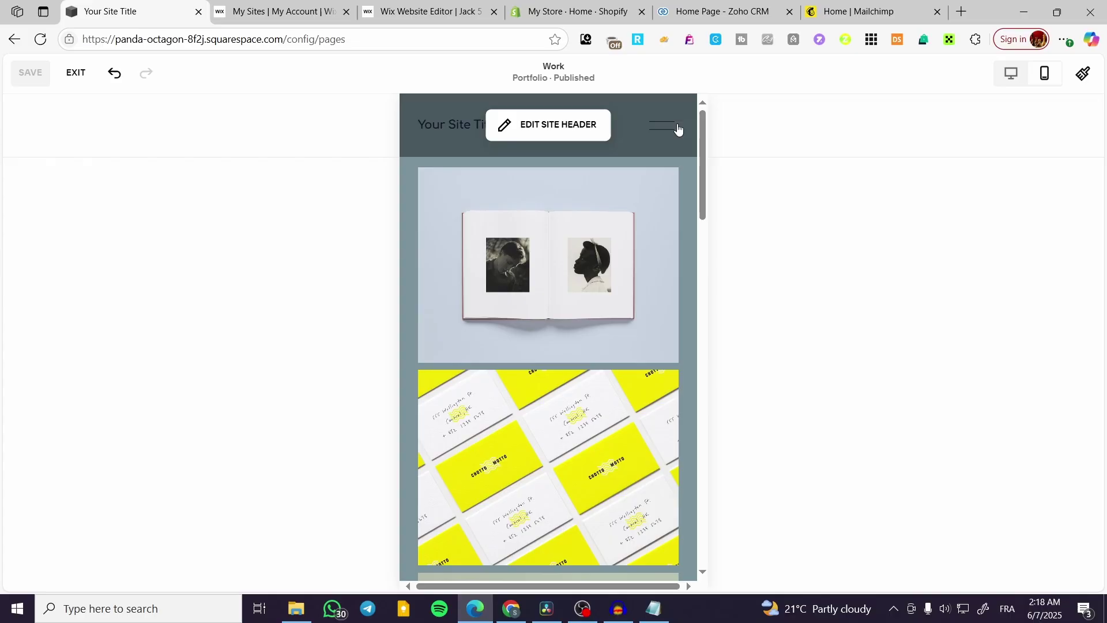
Step: Exit the editor, preview at phone width, and scroll to the intro text and MAKE IT button
key("Escape")
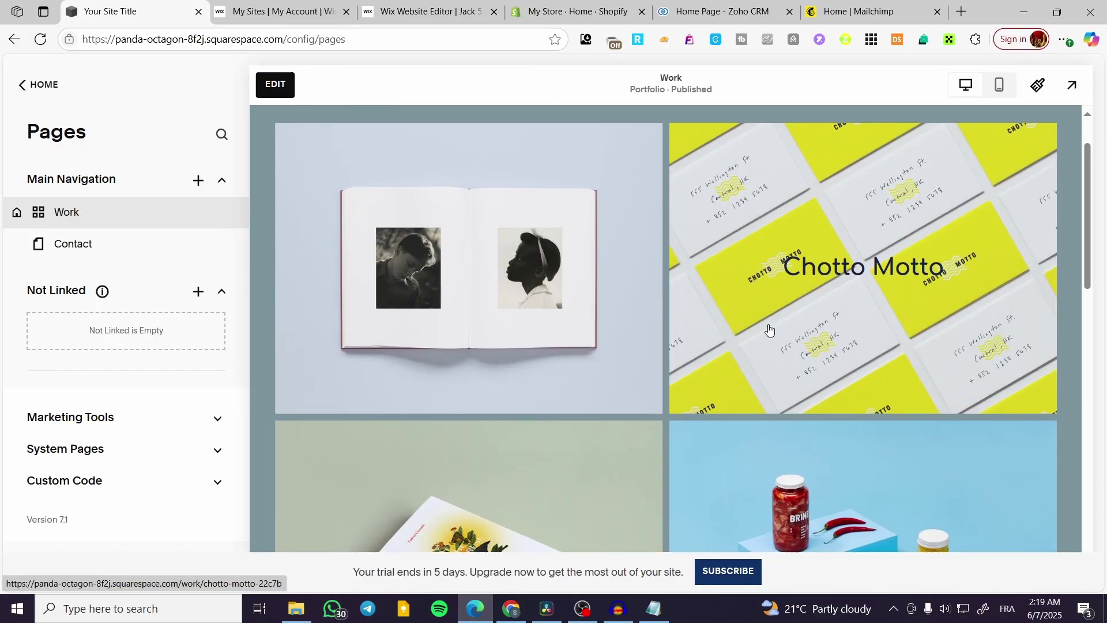
left_click(994, 92)
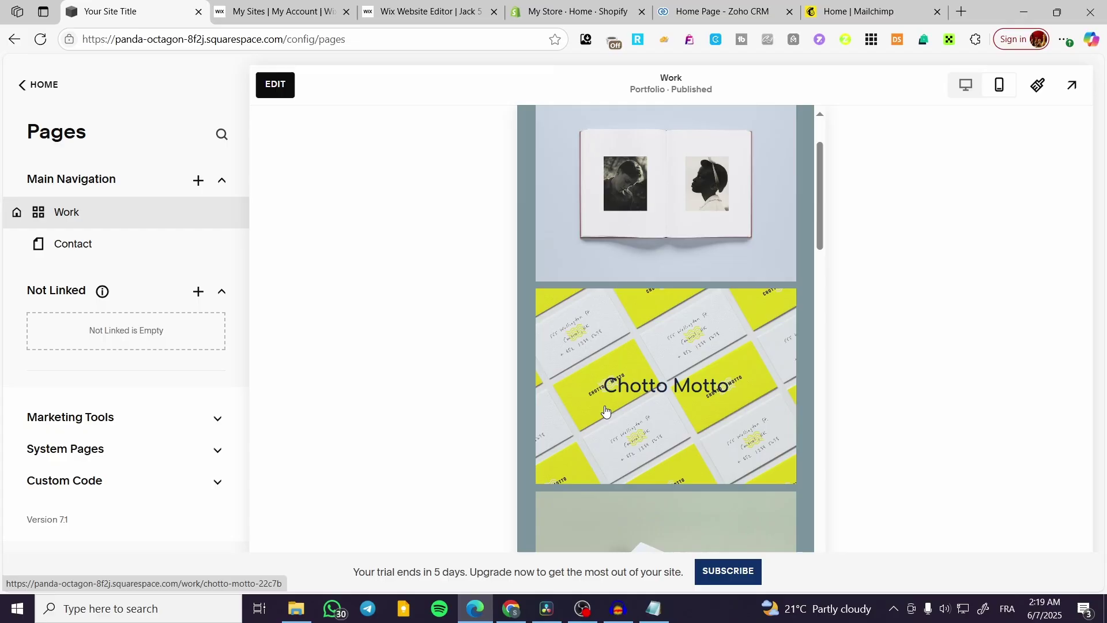
scroll(709, 375, "down", 5)
scroll(709, 362, "down", 10)
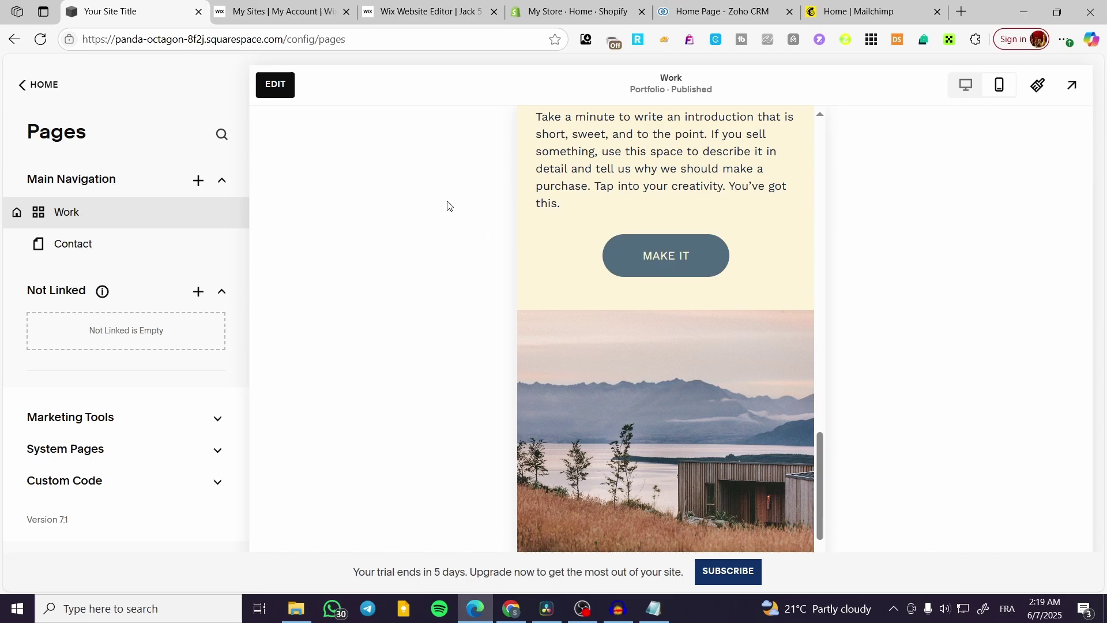
Step: Insert the 'Make it stand out.' section layout with a mountain image above Introduce your brand
left_click(277, 81)
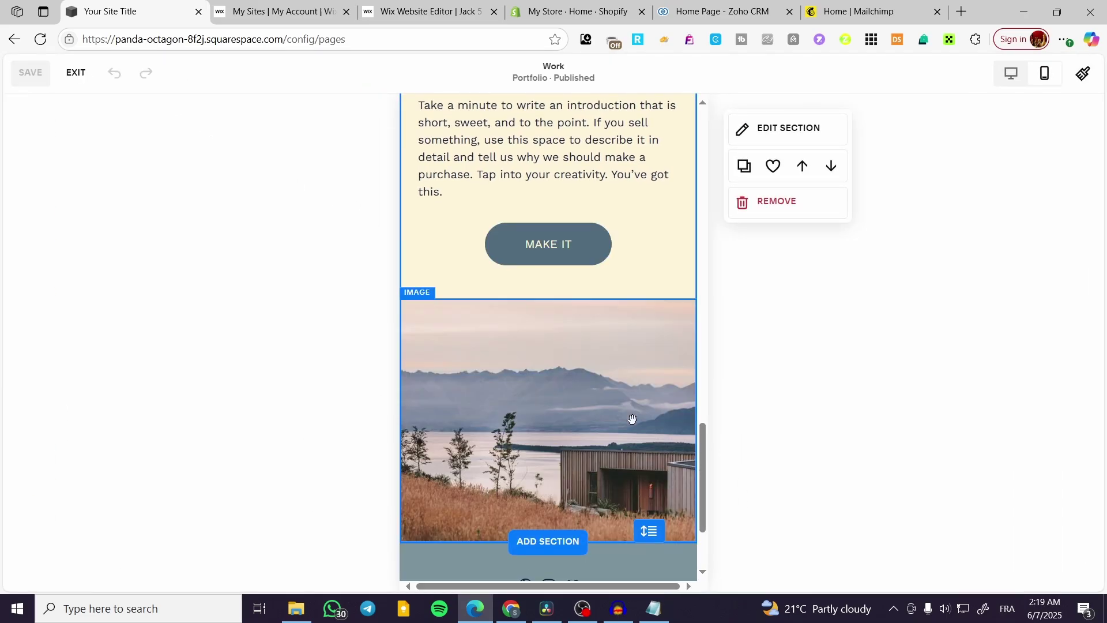
scroll(624, 413, "up", 4)
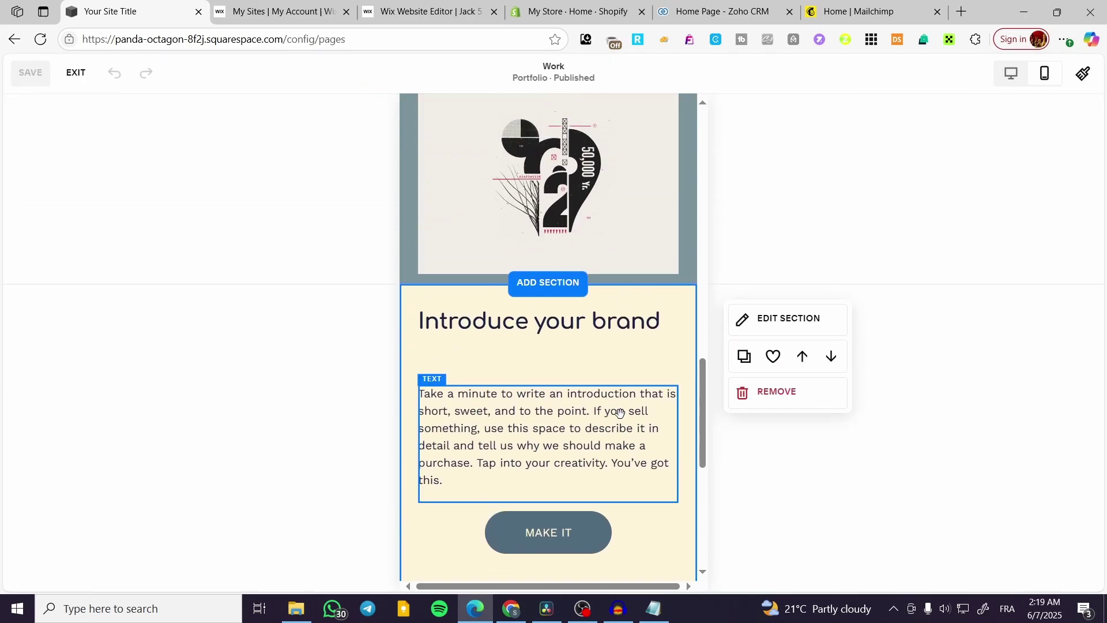
left_click(560, 290)
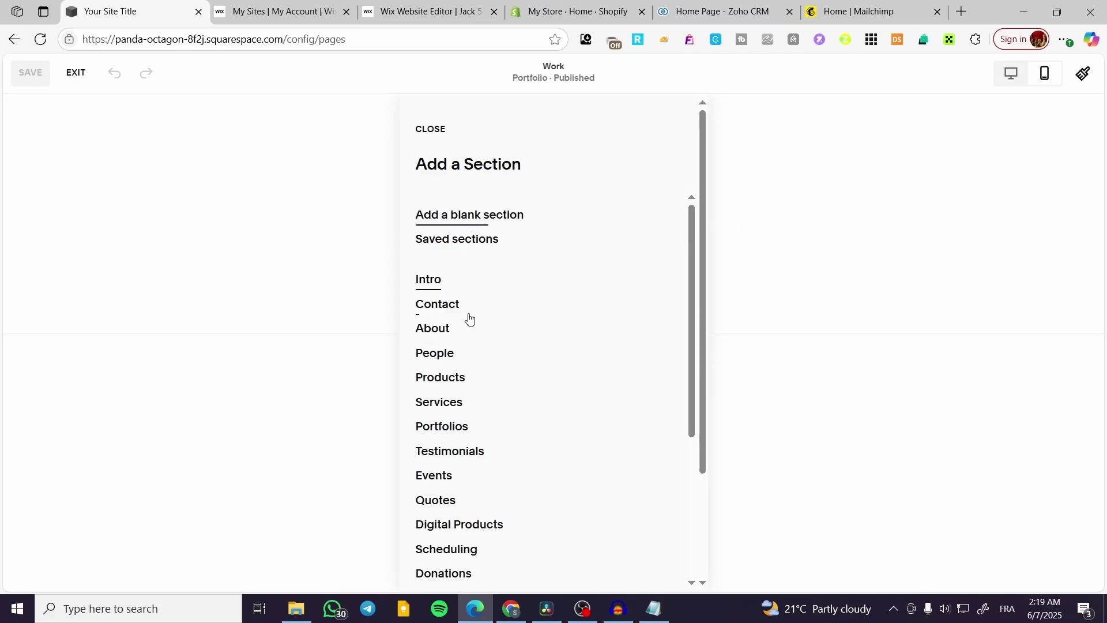
scroll(451, 342, "down", 1)
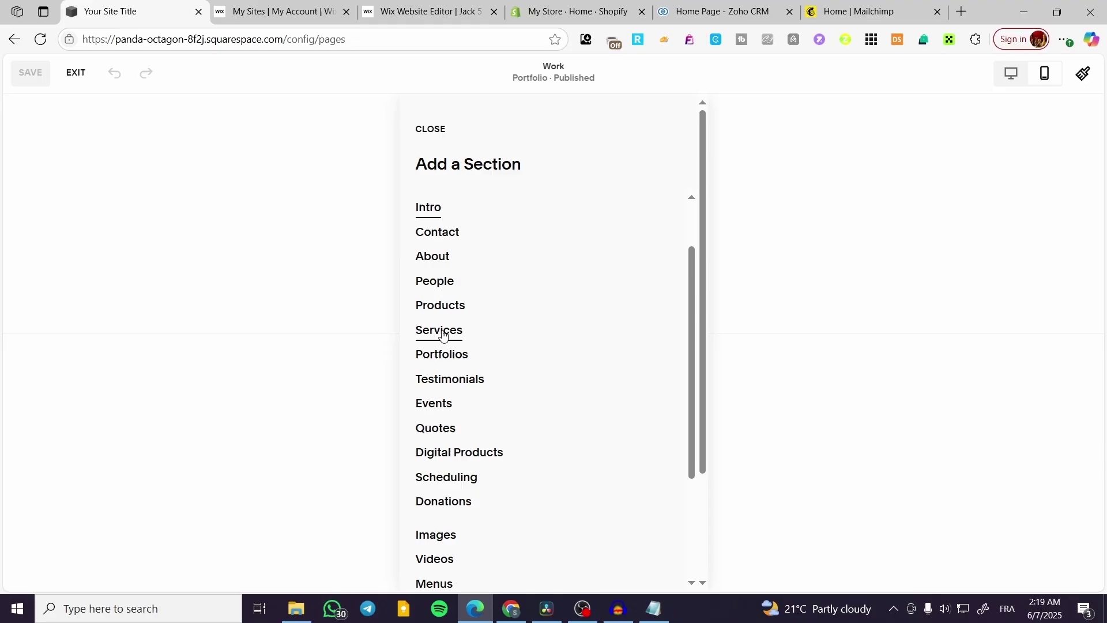
left_click(444, 257)
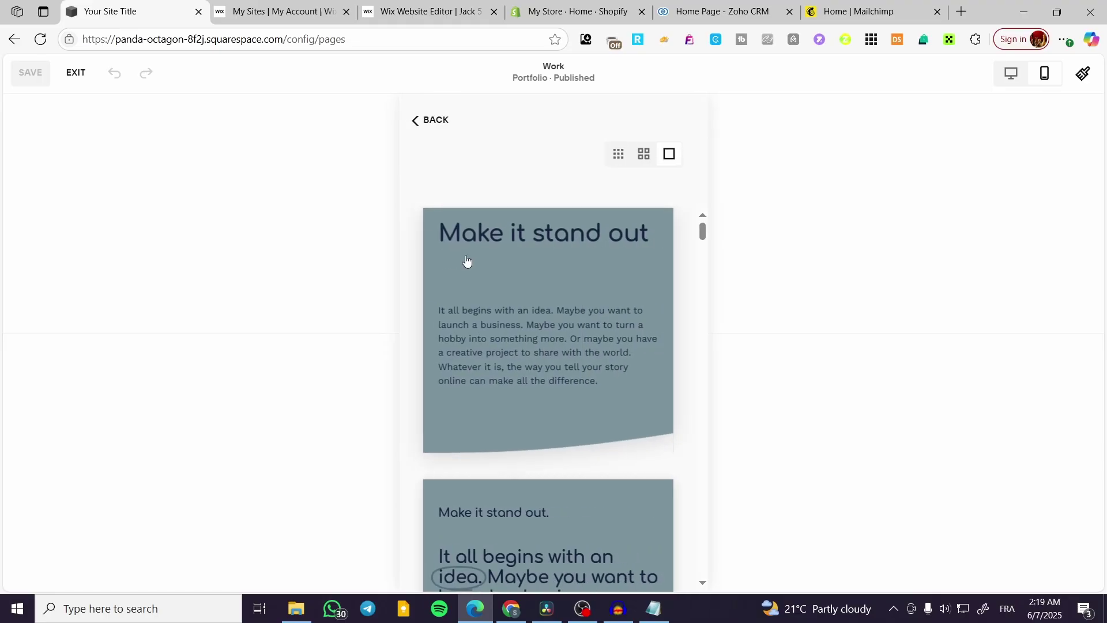
scroll(576, 297, "down", 5)
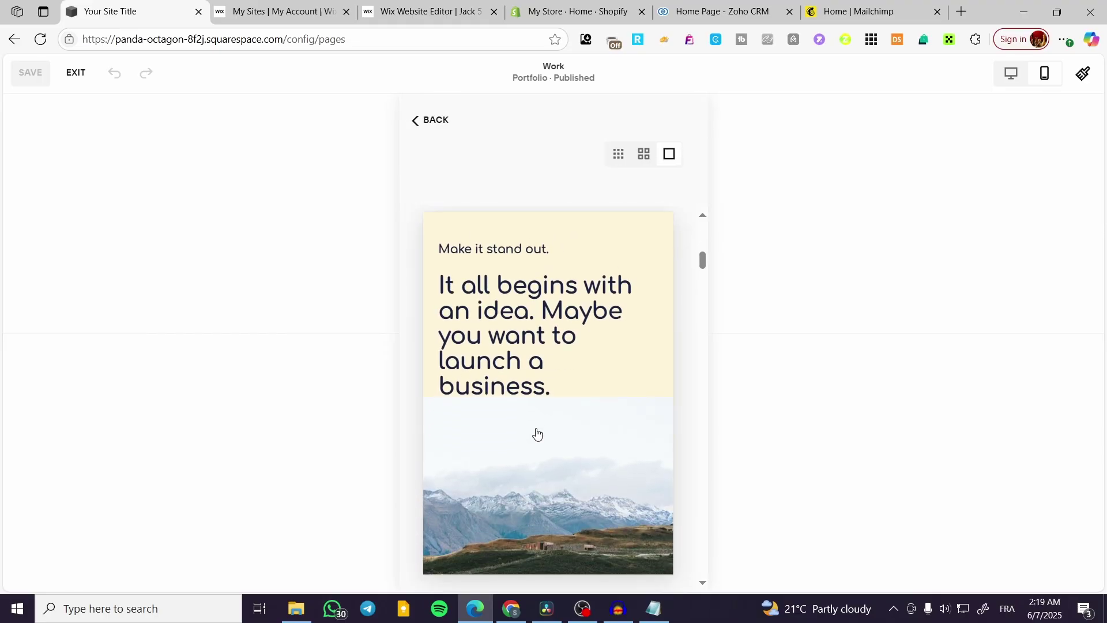
left_click(537, 434)
scroll(527, 378, "down", 5)
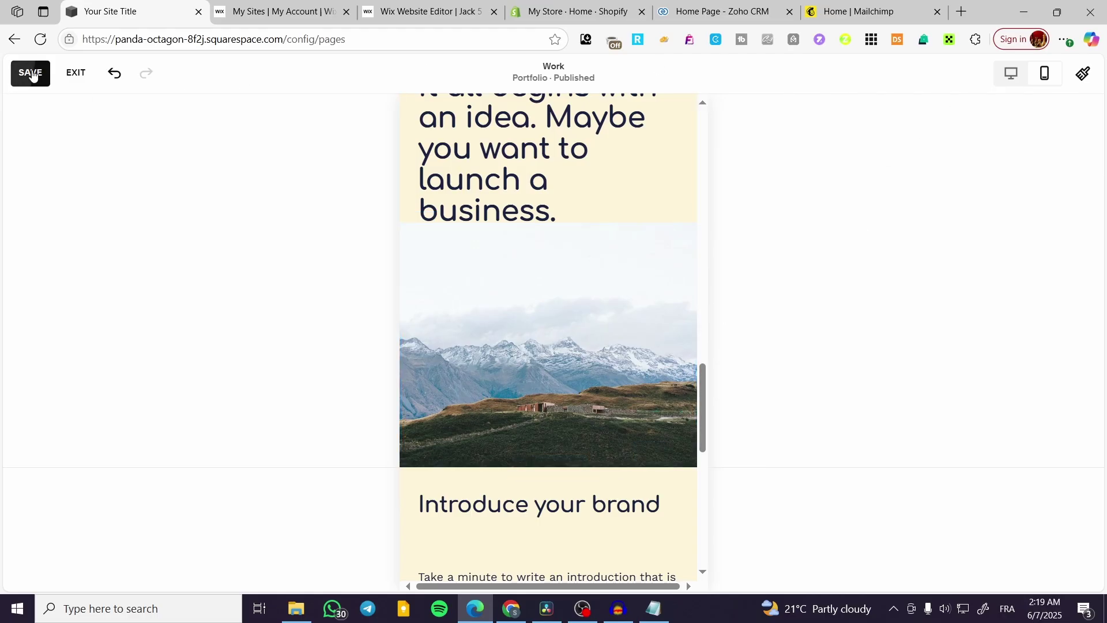
Step: Save the new section and select its 'It all begins with an idea' headline in desktop view
left_click(32, 73)
left_click(1012, 73)
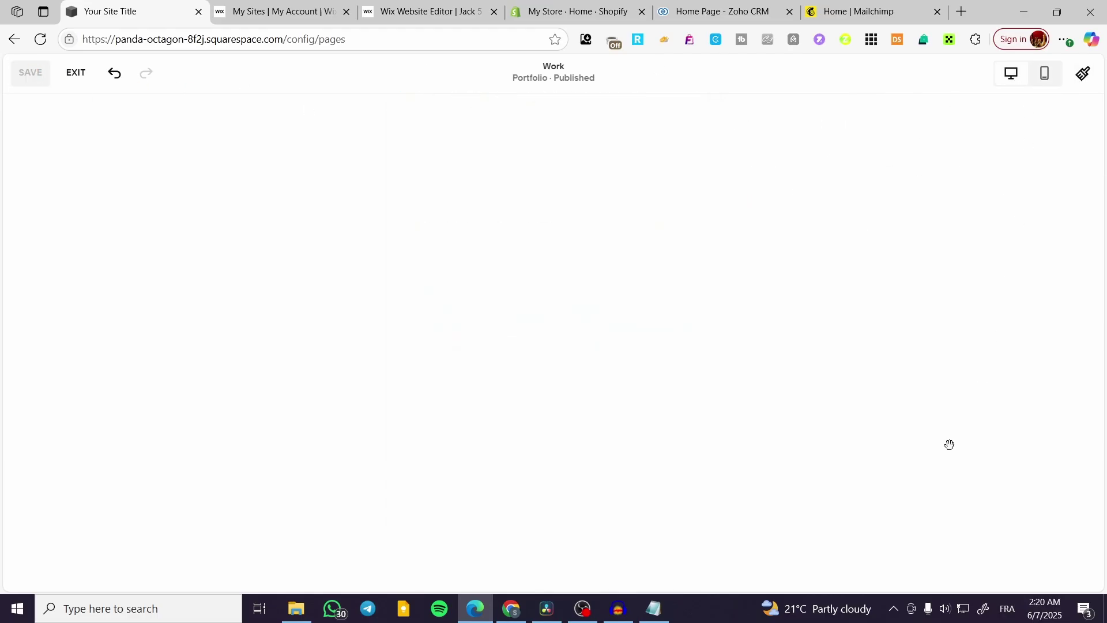
scroll(814, 378, "down", 5)
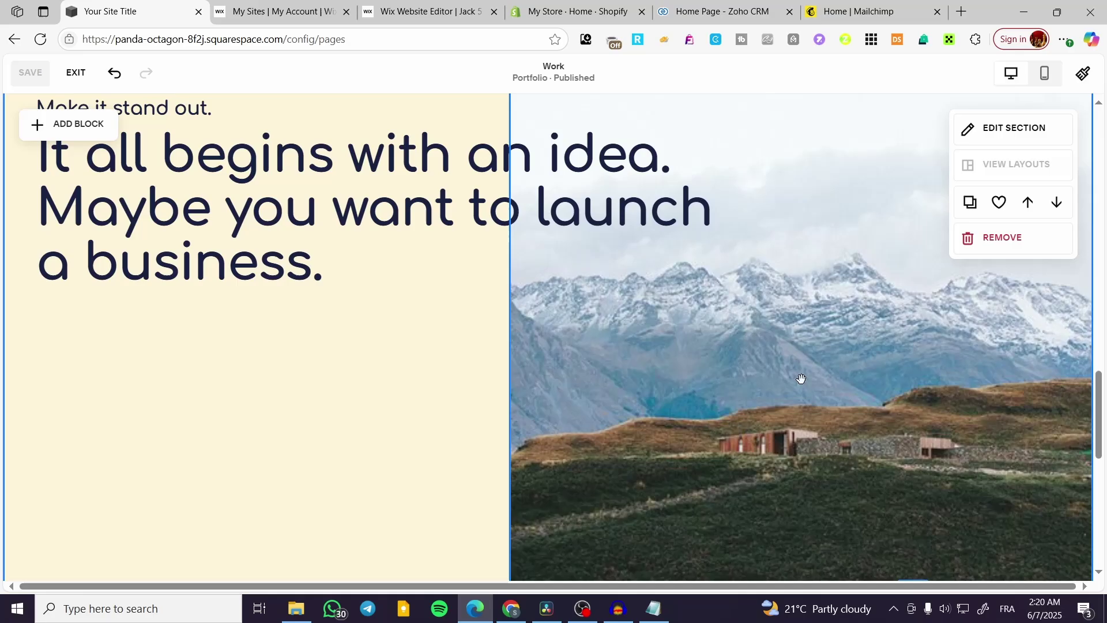
scroll(524, 275, "up", 3)
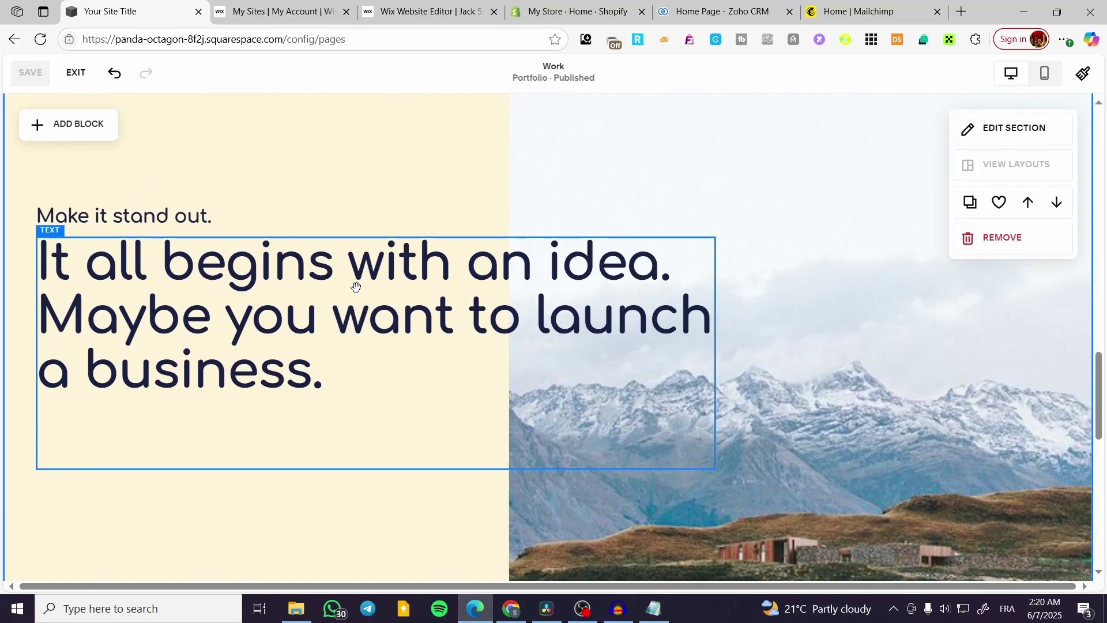
left_click(363, 296)
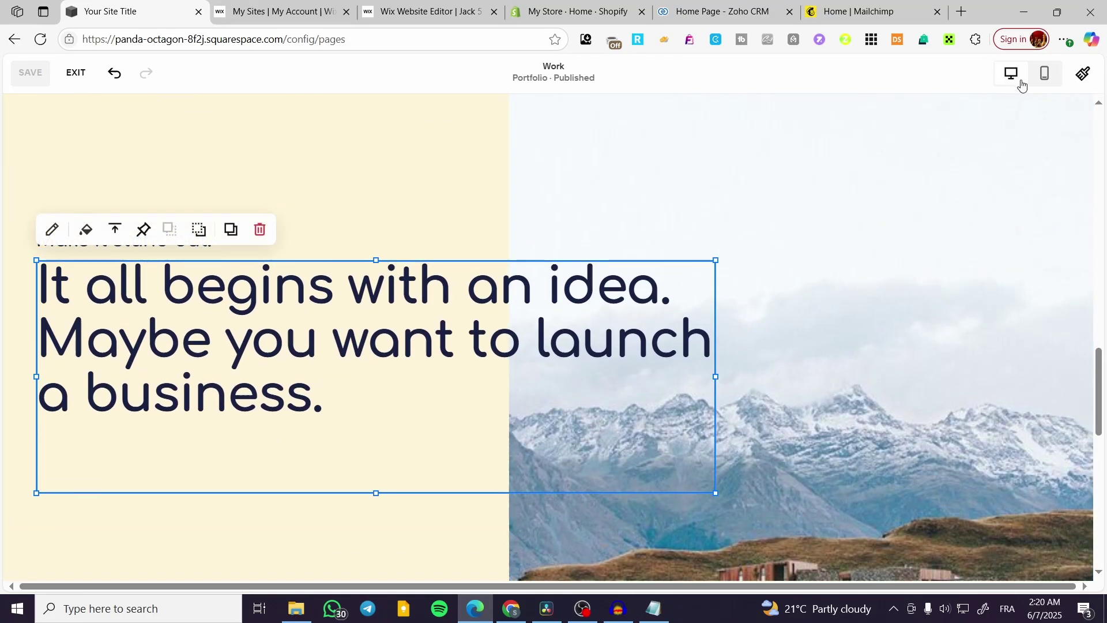
Step: In the mobile layout, move the headline up and place 'Make it stand out.' above it
left_click(1044, 73)
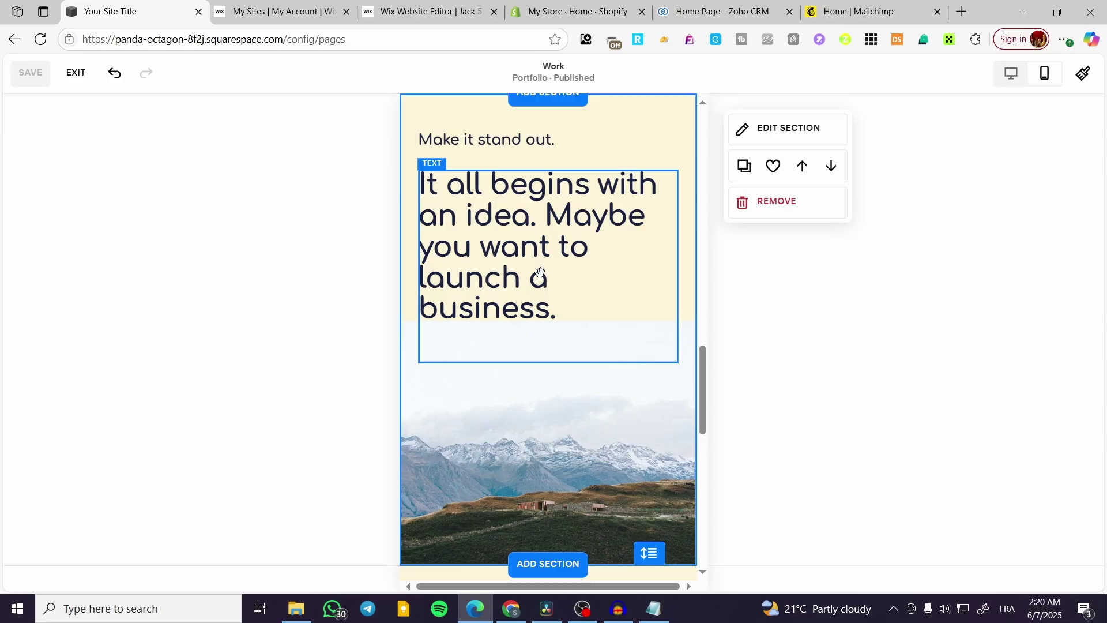
mouse_move(536, 253)
left_mouse_down()
mouse_move(538, 231)
mouse_move(547, 236)
left_mouse_up()
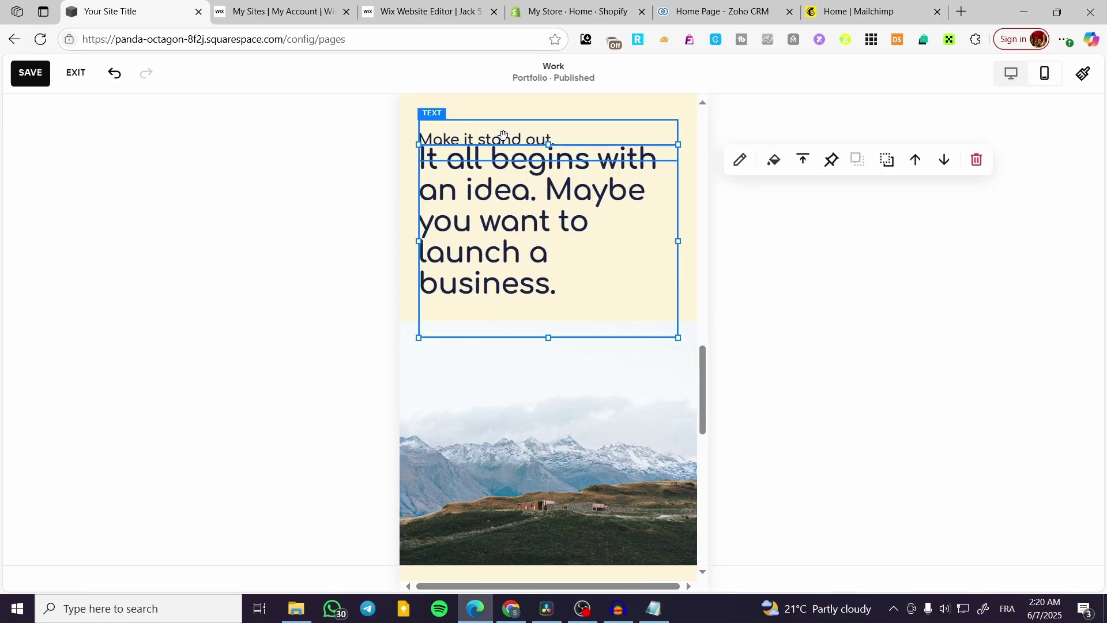
left_click_drag(502, 143, 507, 164)
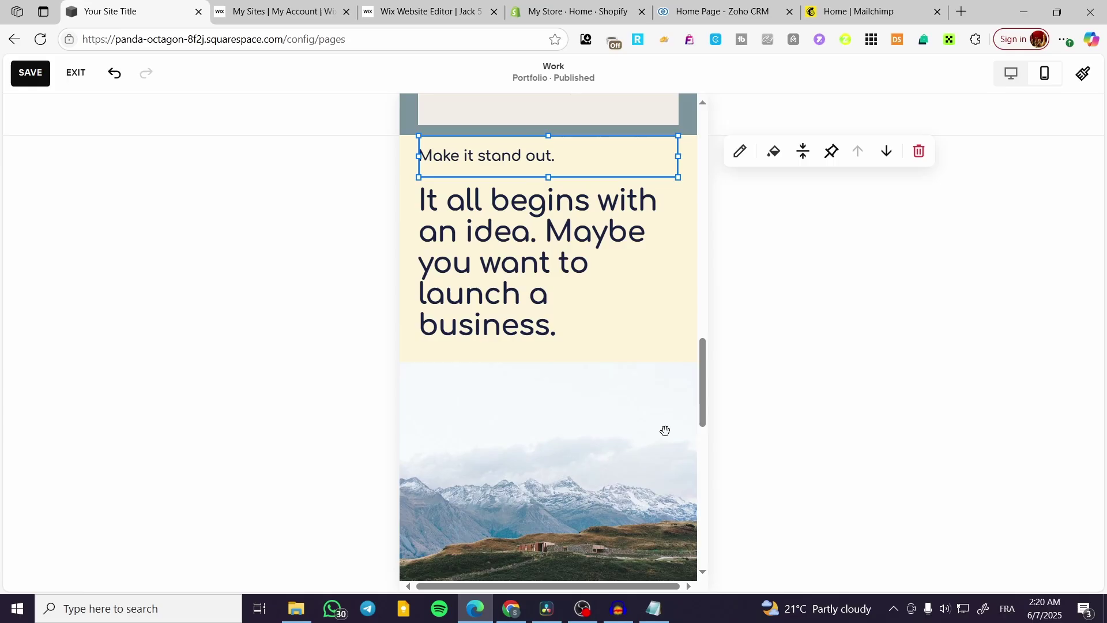
scroll(576, 492, "down", 3)
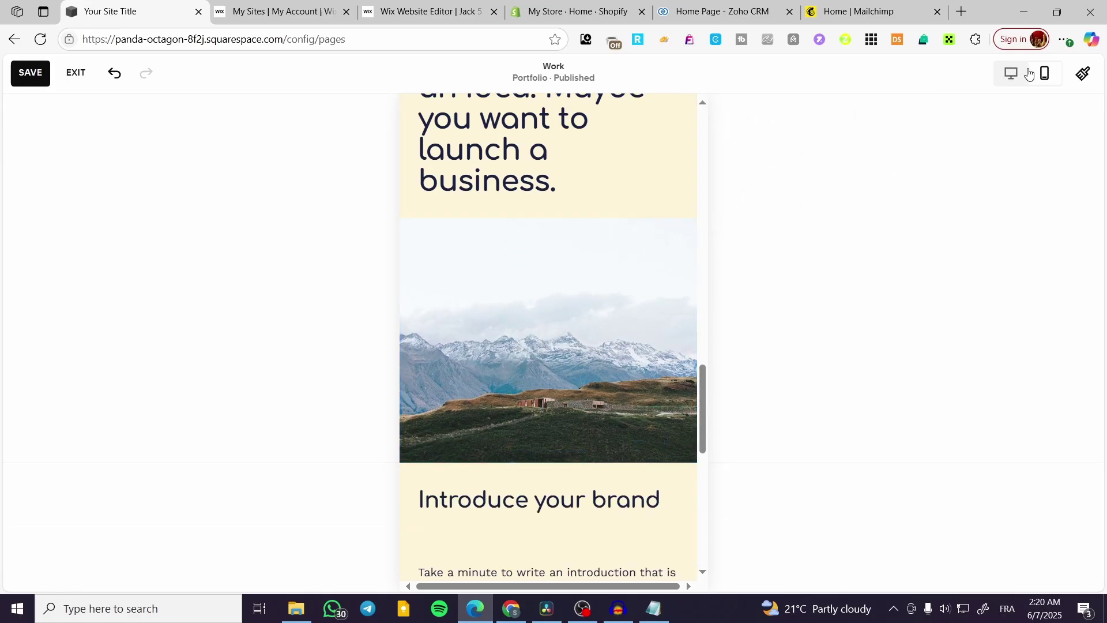
Step: In the desktop layout, shift the headline and 'Make it stand out.' text rightward on the grid
left_click(1012, 72)
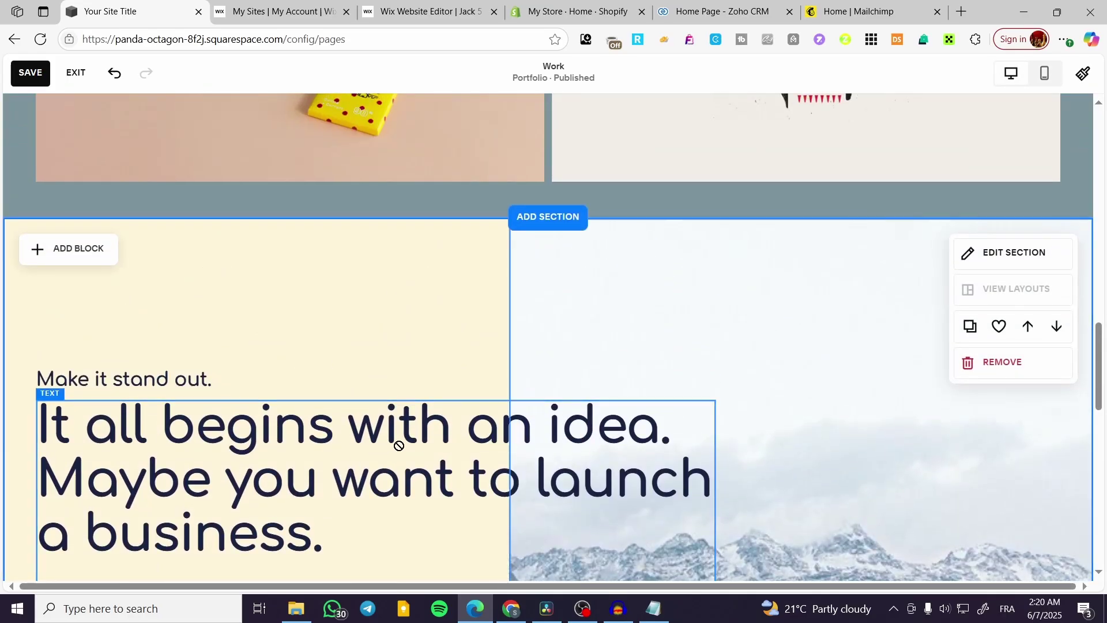
left_click_drag(364, 438, 536, 450)
scroll(598, 359, "down", 3)
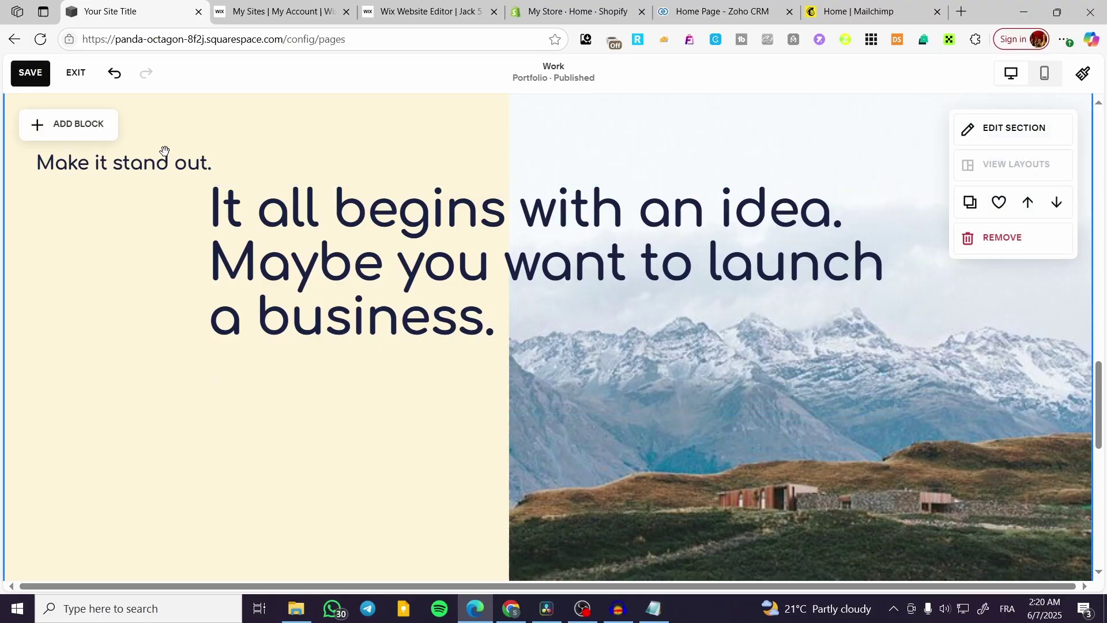
left_click_drag(163, 154, 554, 185)
left_click(779, 209)
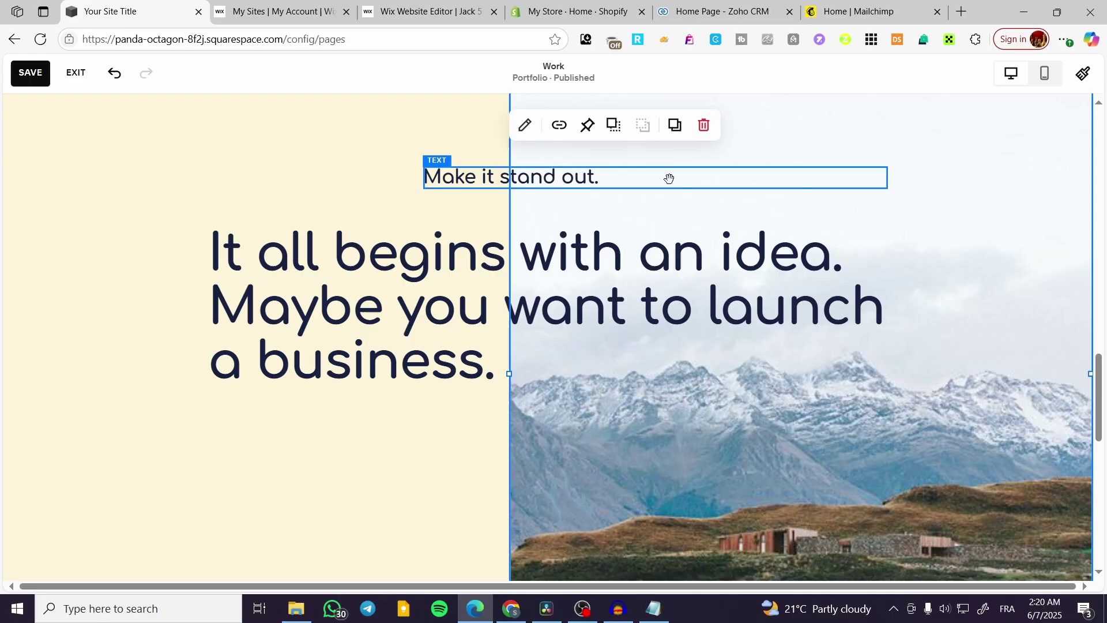
left_click_drag(669, 179, 561, 189)
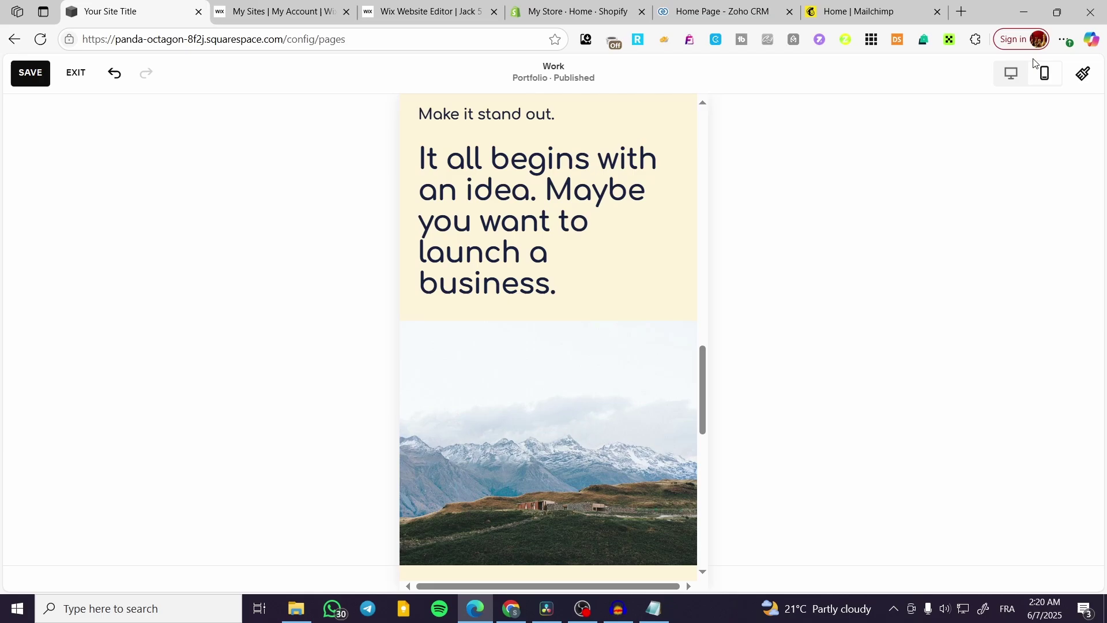
Step: Switch back to the desktop layout, then exit the page editor, saving the changes
left_click(1011, 74)
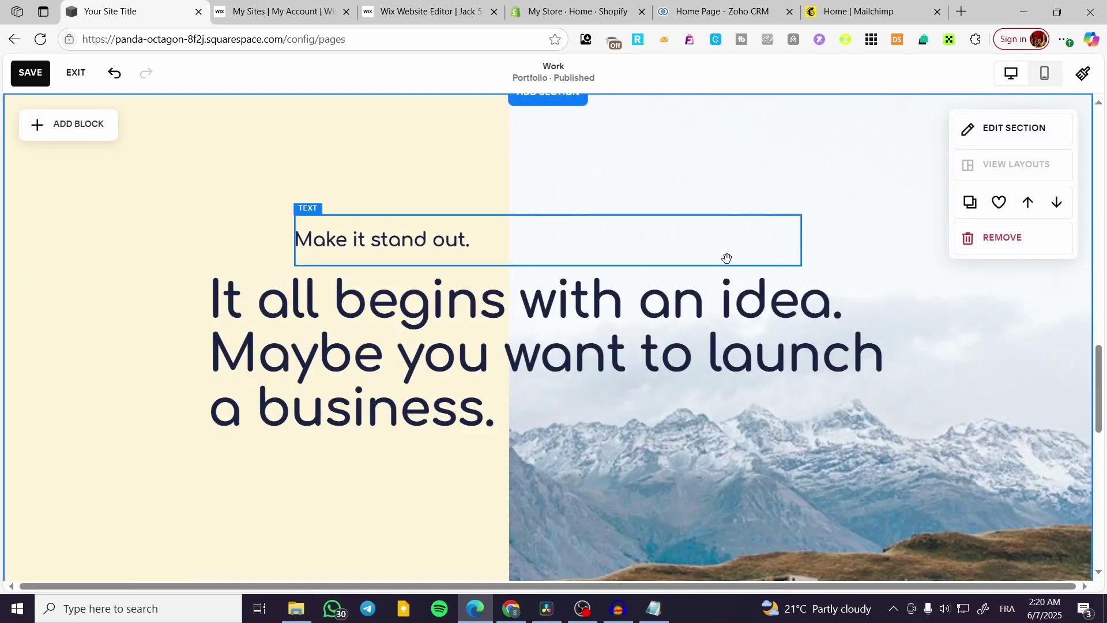
scroll(860, 425, "down", 5)
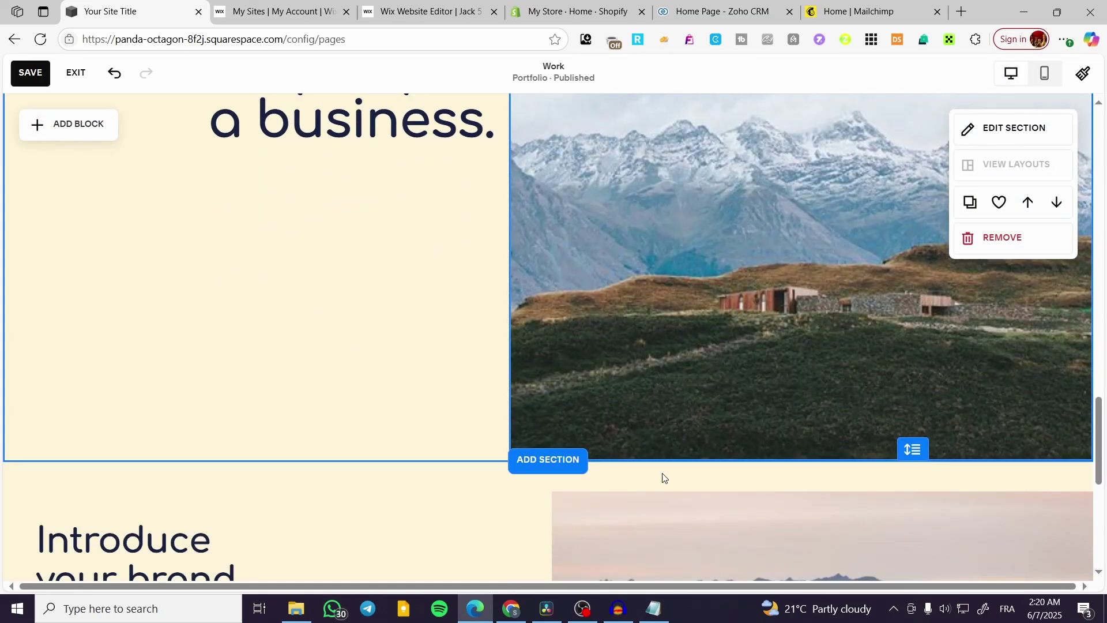
scroll(376, 407, "up", 15)
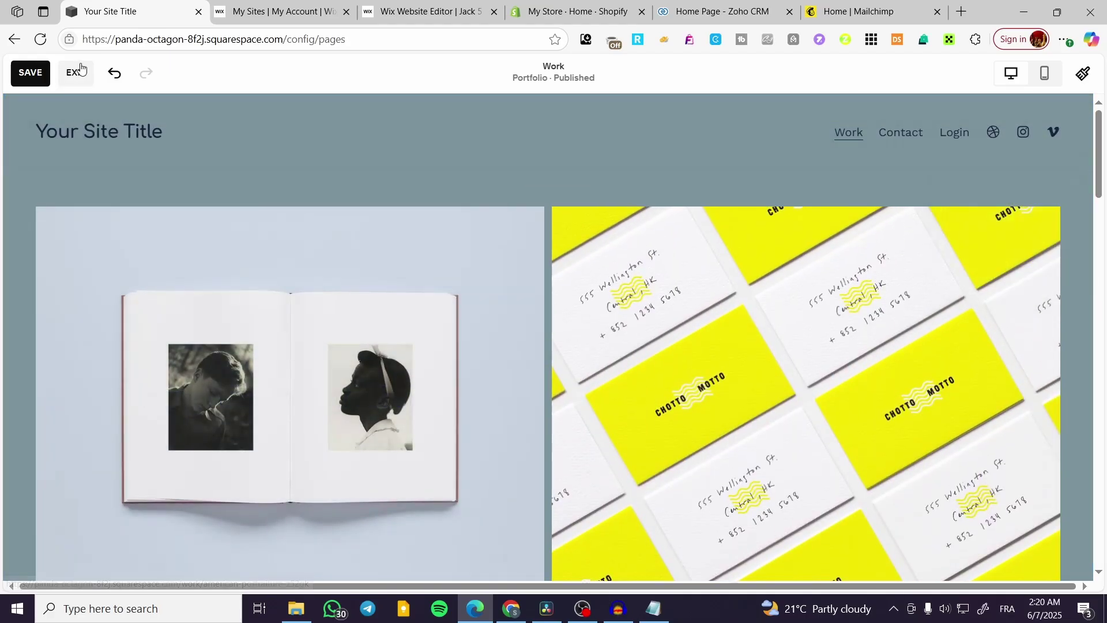
left_click(76, 73)
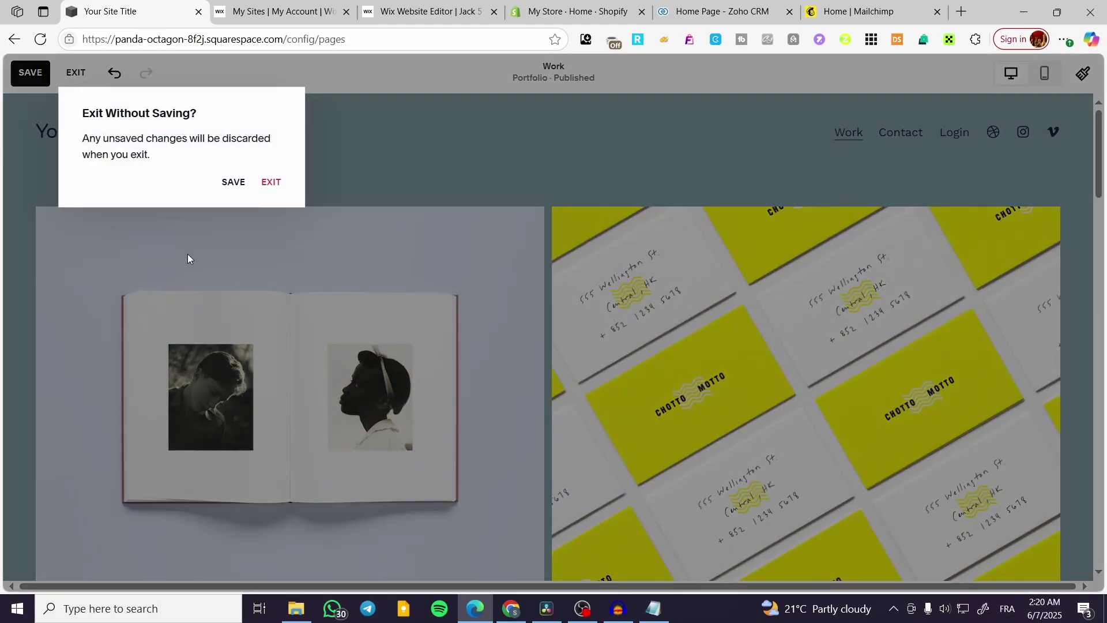
left_click(233, 183)
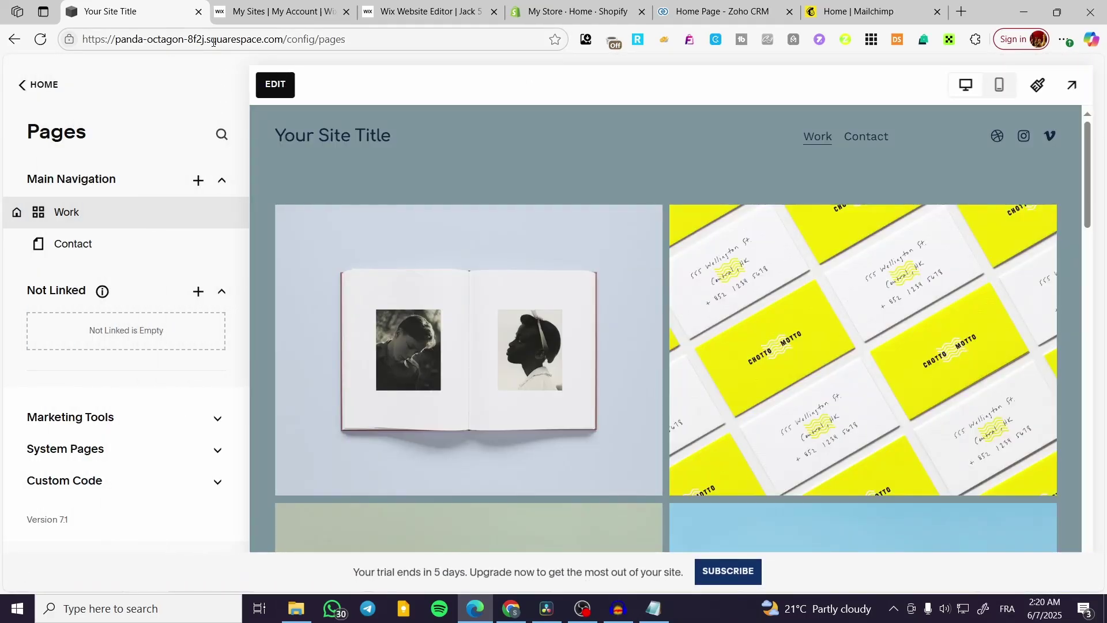
left_click(233, 40)
type("sq")
key("Return")
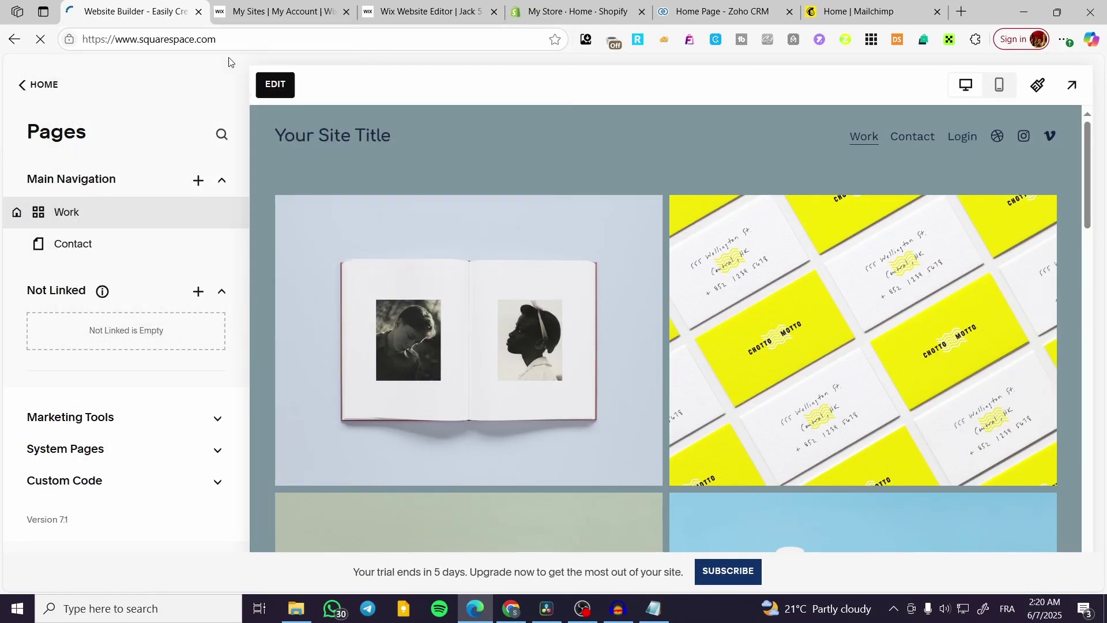